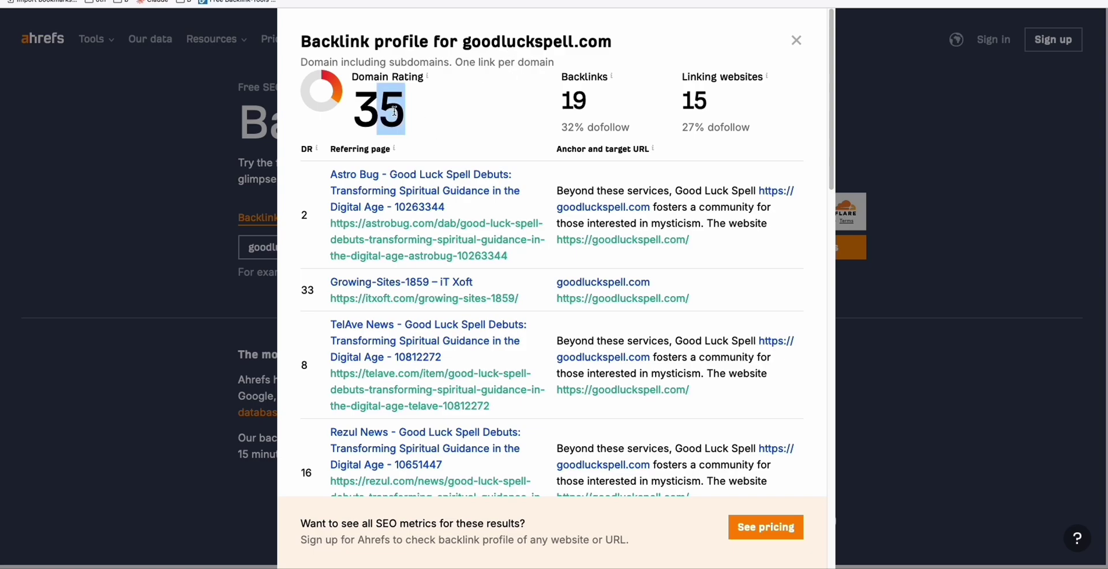
Step: Scroll through goodluckspell.com's backlink profile, which shows DR 35 and 19 backlinks
{"action": "scroll", "coordinate": [421, 207], "scroll_direction": "down", "scroll_amount": 4}
{"action": "scroll", "coordinate": [421, 207], "scroll_direction": "down", "scroll_amount": 7}
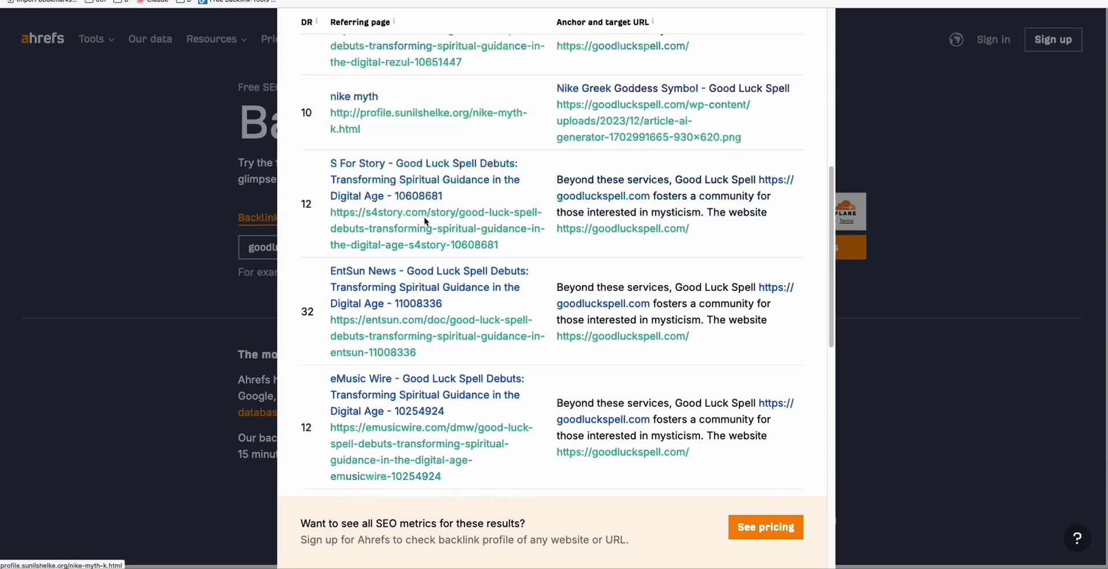
{"action": "scroll", "coordinate": [426, 225], "scroll_direction": "down", "scroll_amount": 3}
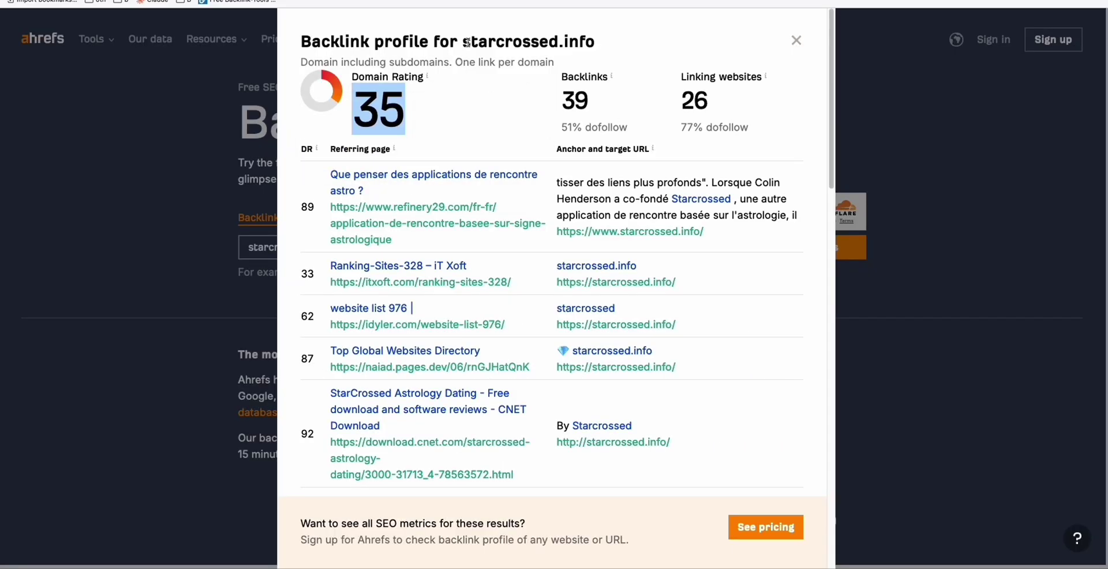
Step: Highlight the starcrossed.info domain in the backlink profile title (DR 35, 39 backlinks)
{"action": "double_click", "coordinate": [467, 41]}
{"action": "left_click", "coordinate": [462, 42]}
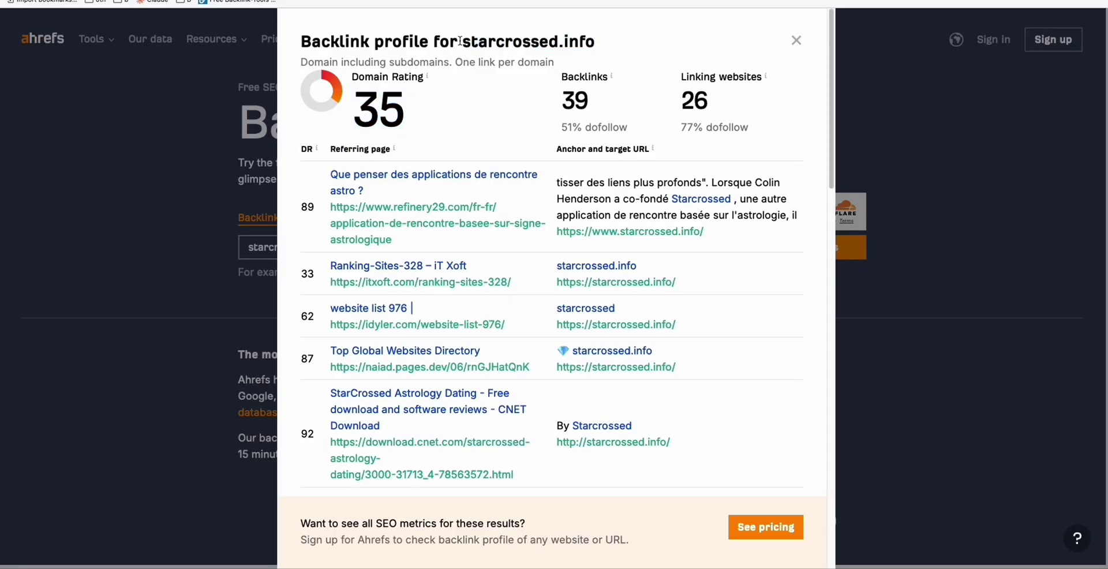
{"action": "left_click_drag", "start_coordinate": [460, 41], "coordinate": [592, 46]}
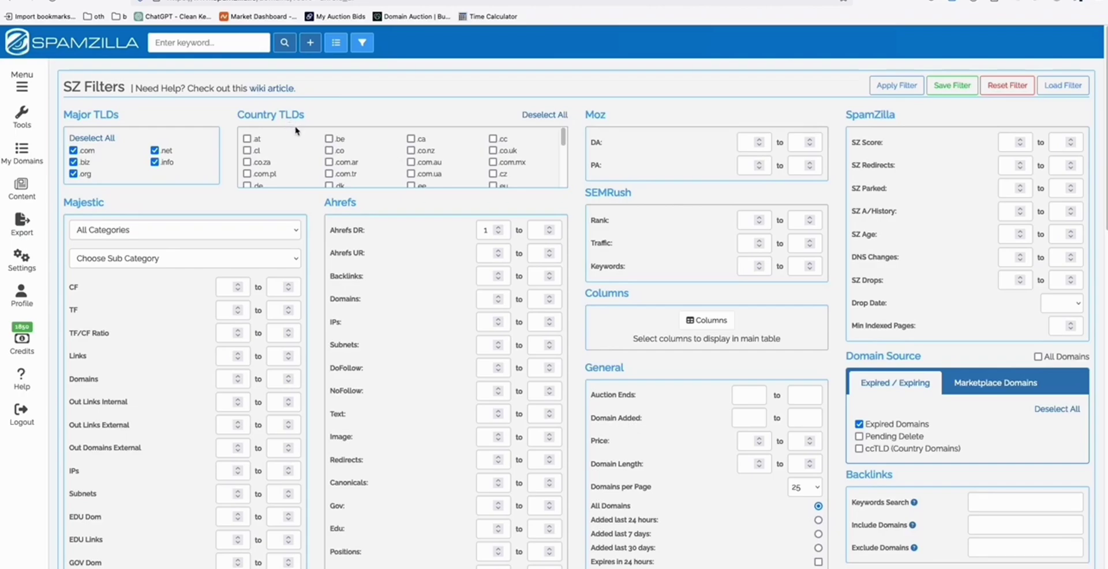
{"action": "scroll", "coordinate": [370, 198], "scroll_direction": "down", "scroll_amount": 1}
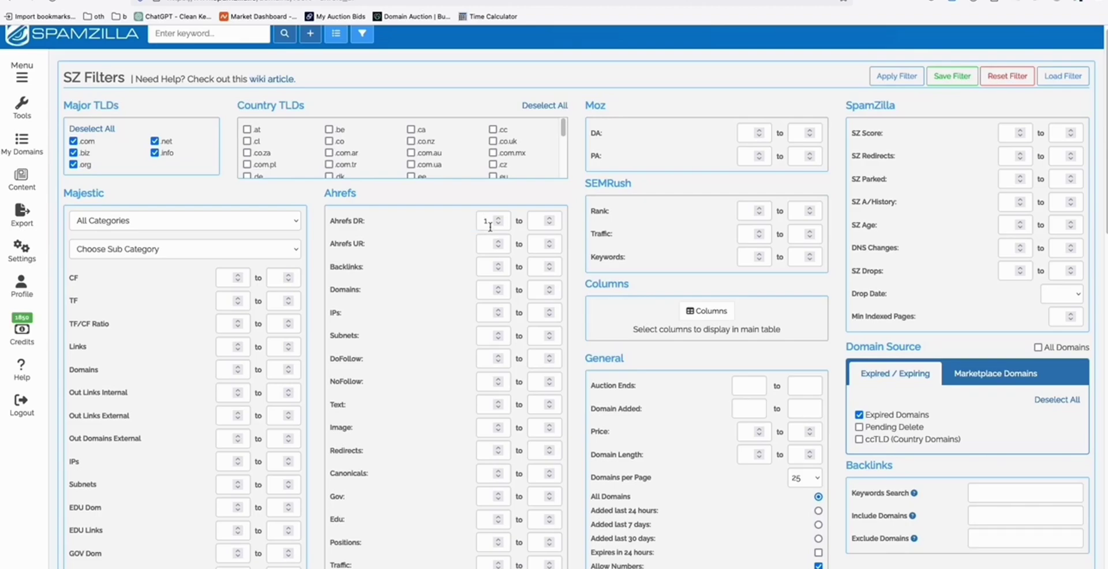
{"action": "type", "text": "0"}
{"action": "key", "text": "BackSpace"}
{"action": "scroll", "coordinate": [952, 242], "scroll_direction": "down", "scroll_amount": 2}
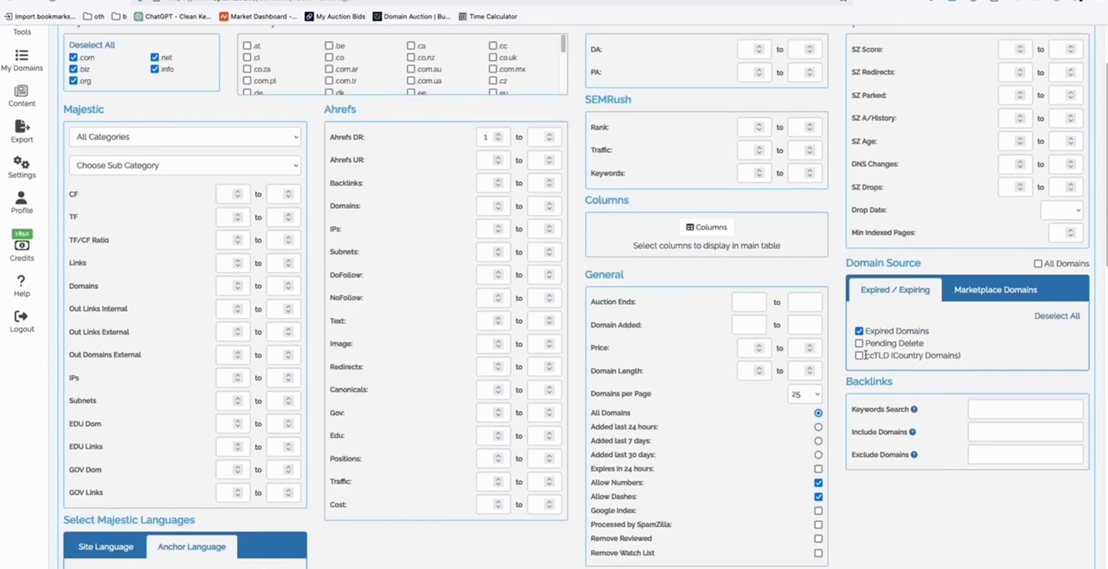
Step: Switch SpamZilla's domain source to Marketplace Domains and point out the GoDaddy Closeouts source
{"action": "left_click", "coordinate": [993, 297]}
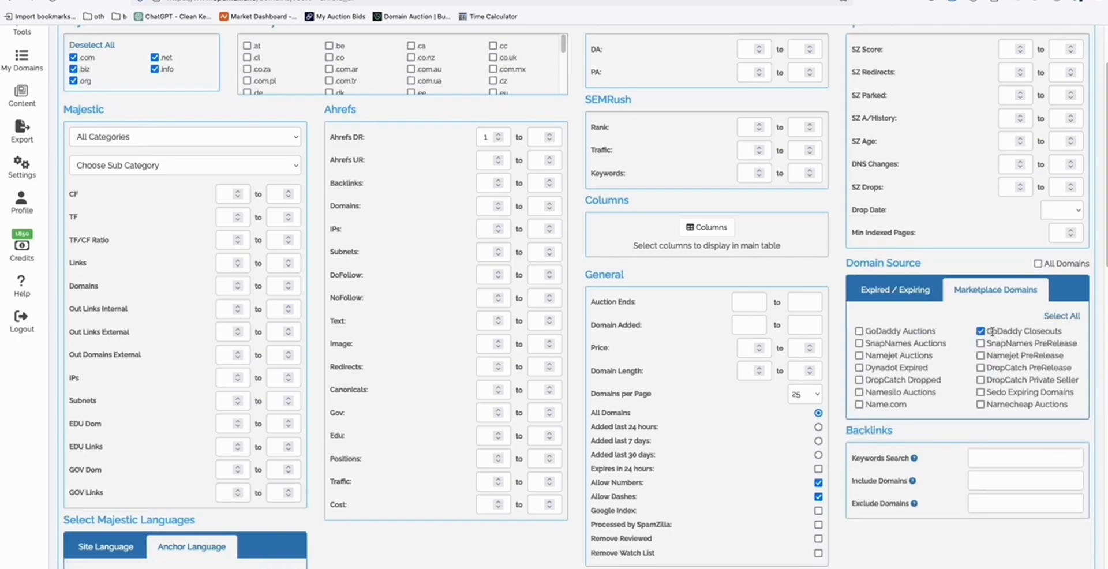
{"action": "left_click", "coordinate": [904, 297]}
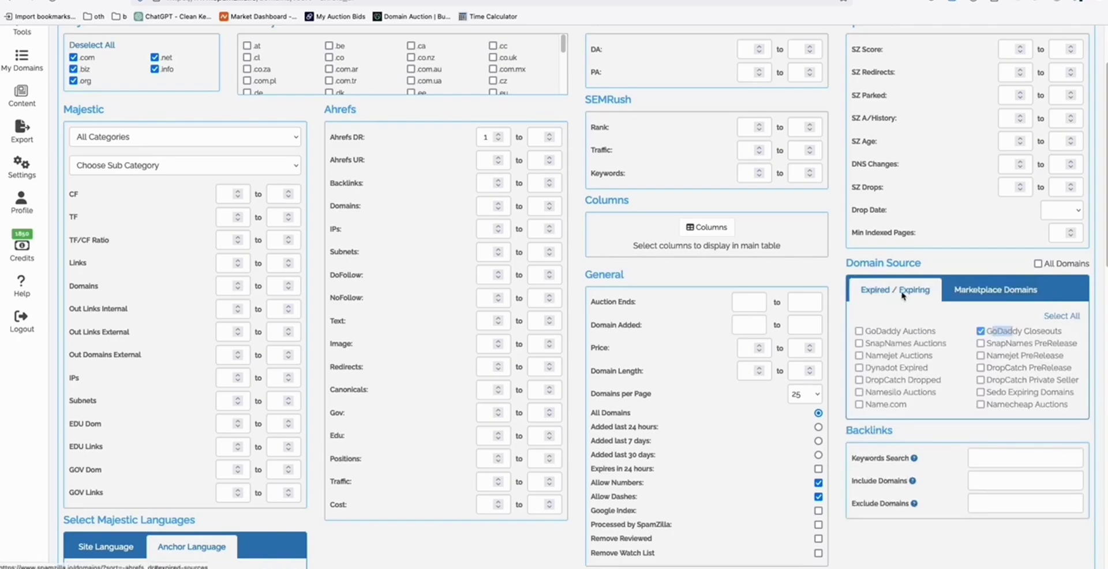
{"action": "left_click", "coordinate": [962, 293]}
{"action": "triple_click", "coordinate": [1009, 332]}
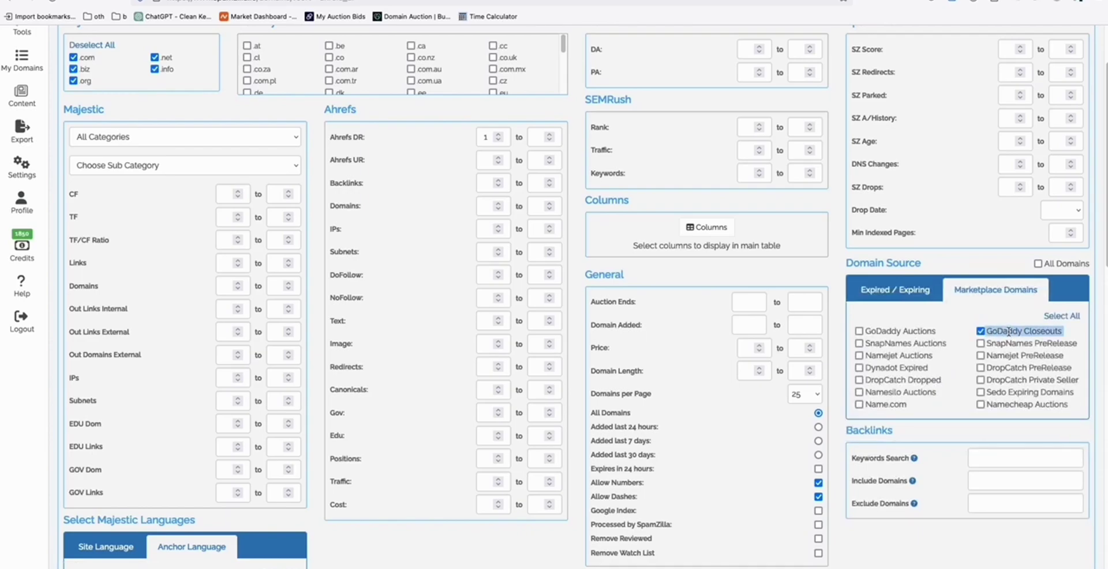
{"action": "scroll", "coordinate": [366, 252], "scroll_direction": "down", "scroll_amount": 2}
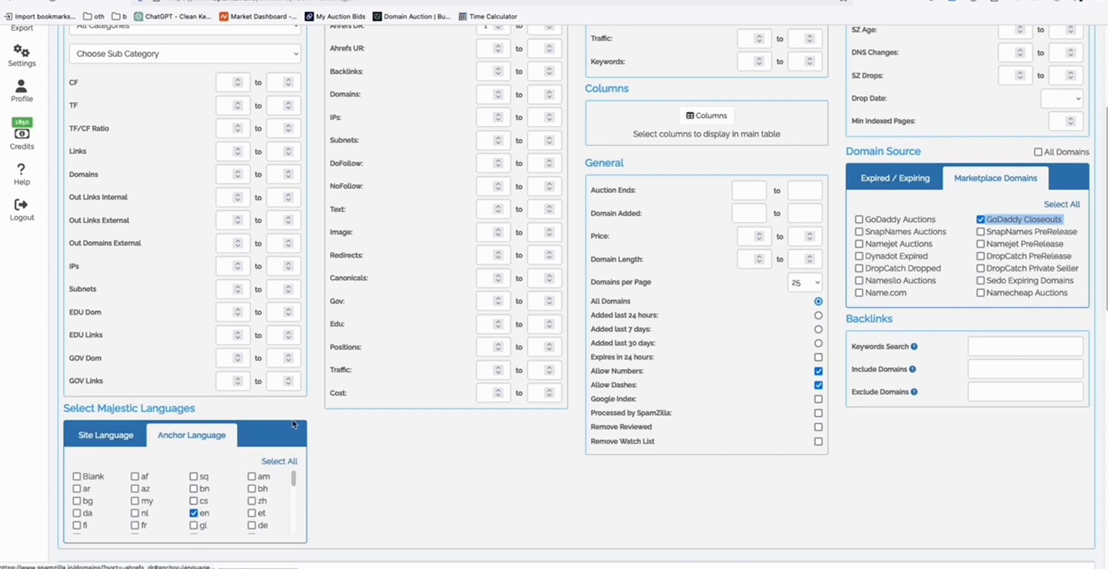
{"action": "scroll", "coordinate": [442, 380], "scroll_direction": "up", "scroll_amount": 4}
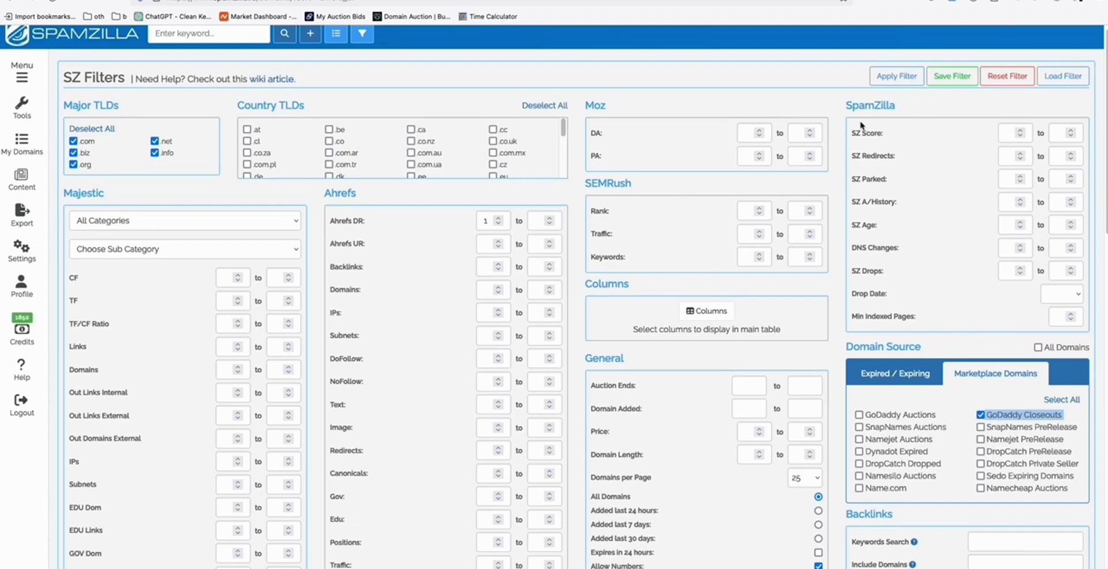
{"action": "scroll", "coordinate": [564, 210], "scroll_direction": "down", "scroll_amount": 15}
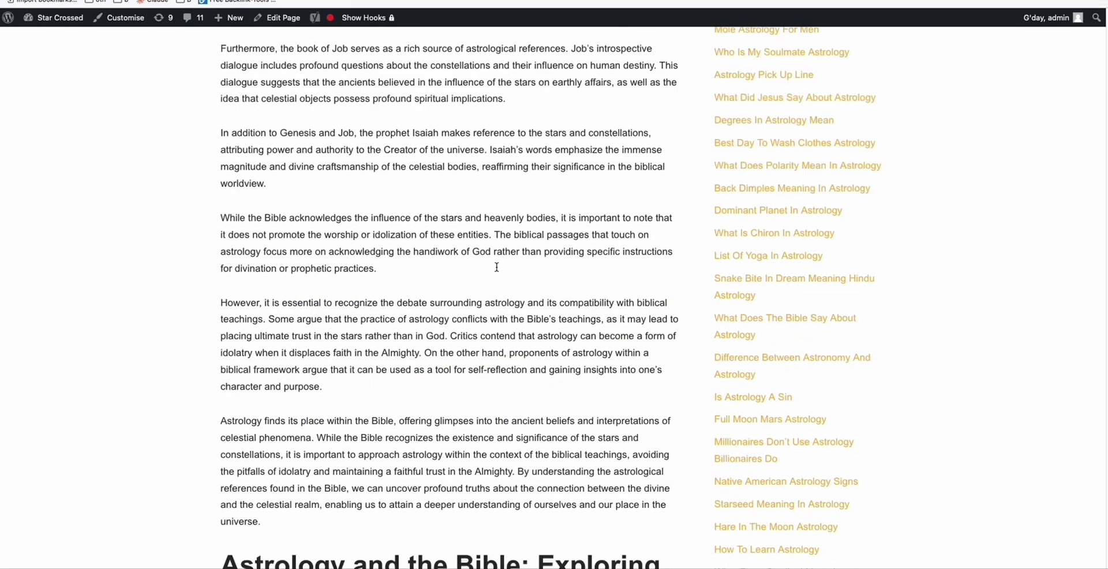
Step: Scroll the Star Crossed article down to its Good Luck Spell partner link and back up
{"action": "scroll", "coordinate": [376, 292], "scroll_direction": "down", "scroll_amount": 15}
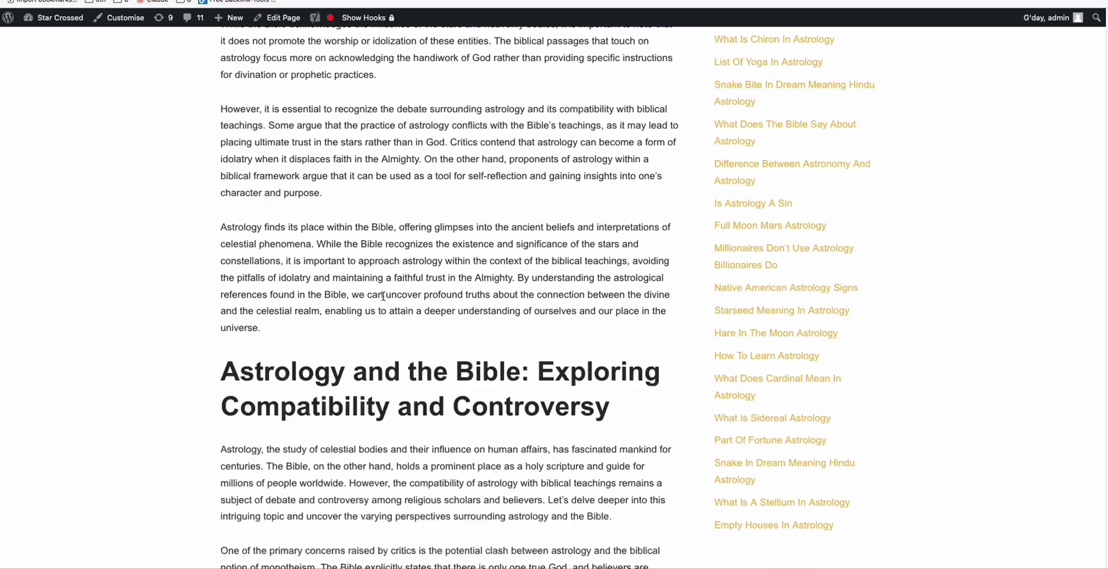
{"action": "scroll", "coordinate": [388, 293], "scroll_direction": "down", "scroll_amount": 11}
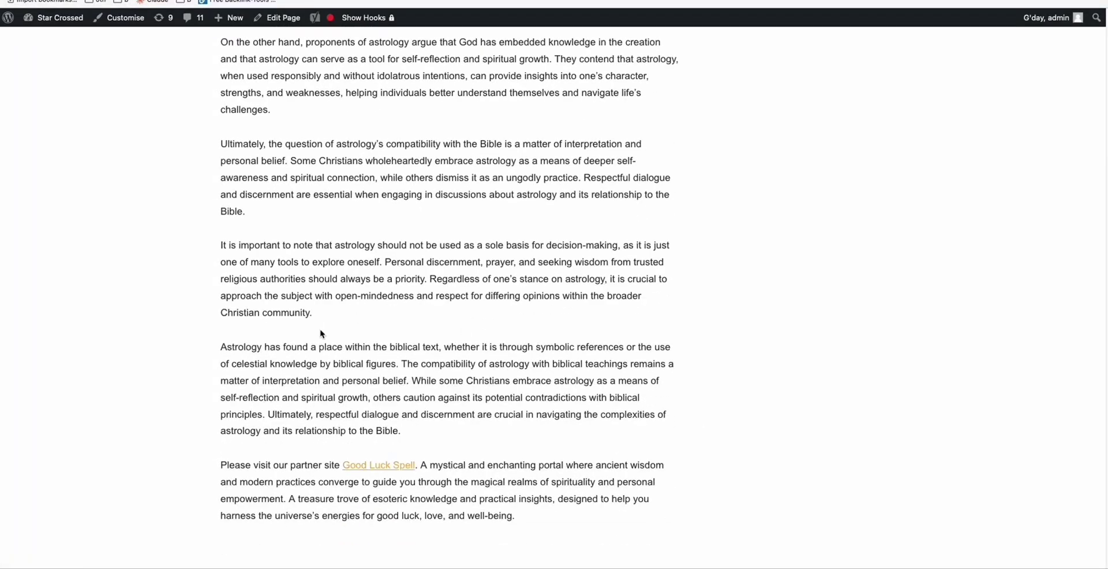
{"action": "scroll", "coordinate": [501, 281], "scroll_direction": "up", "scroll_amount": 3}
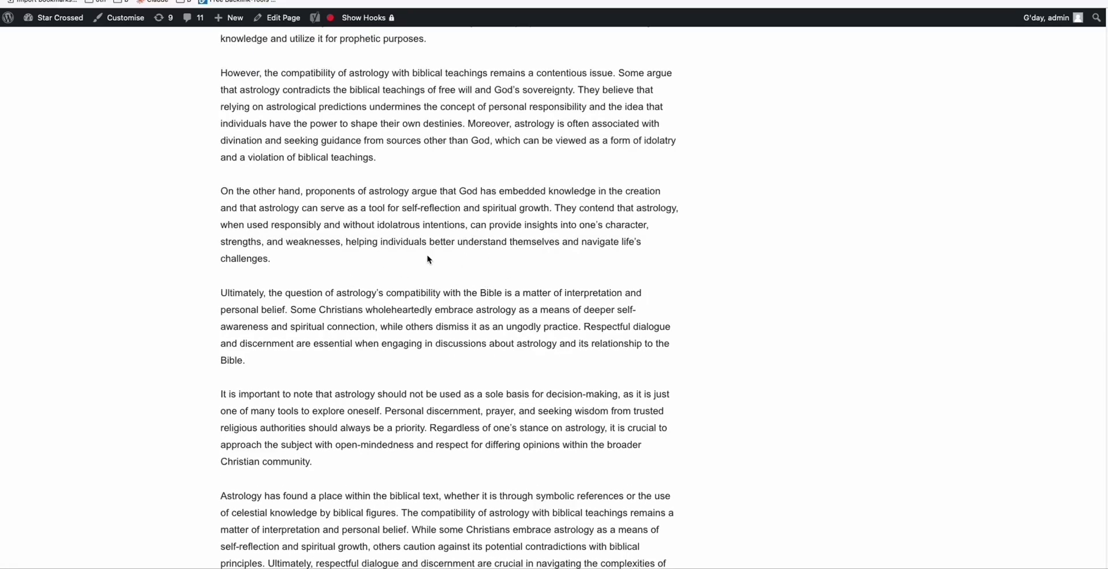
{"action": "scroll", "coordinate": [433, 260], "scroll_direction": "up", "scroll_amount": 9}
{"action": "scroll", "coordinate": [454, 272], "scroll_direction": "up", "scroll_amount": 2}
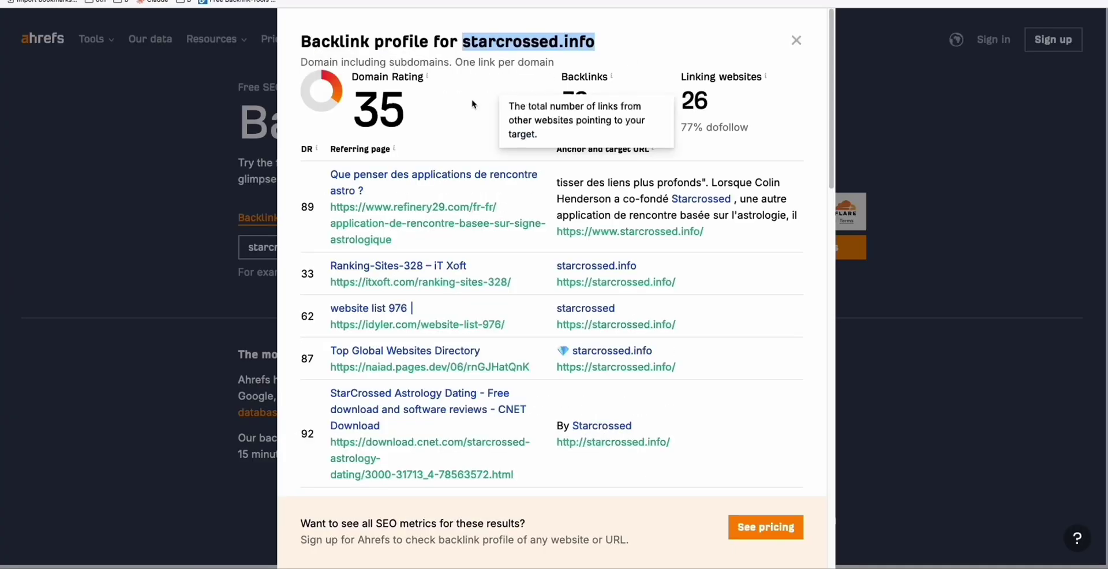
Step: Compare the starcrossed.info and goodluckspell.com Ahrefs profiles, highlighting the goodluckspell.com title
{"action": "left_click", "coordinate": [867, 3]}
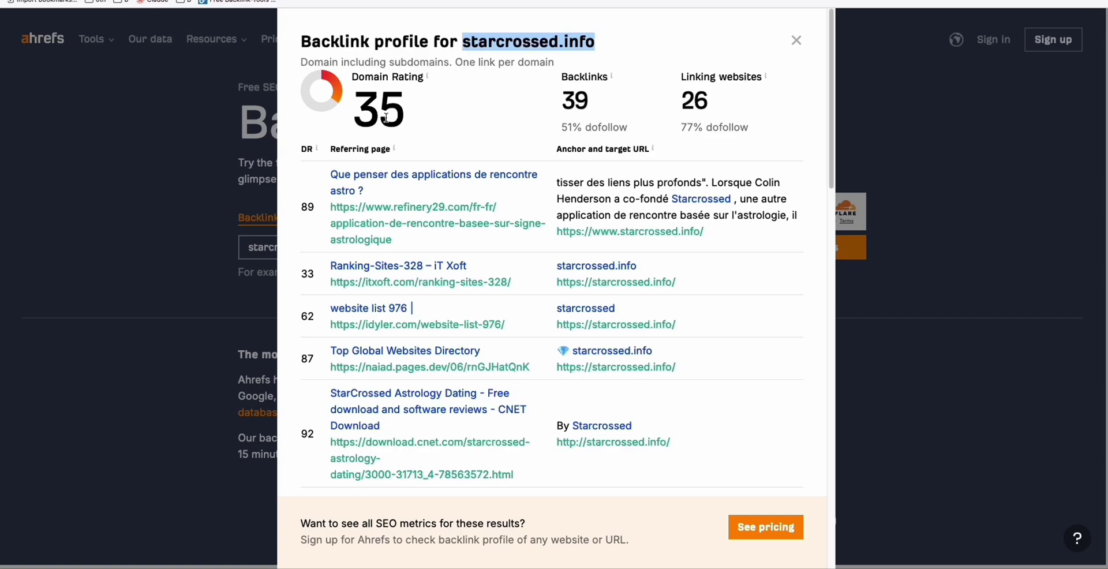
{"action": "left_click", "coordinate": [491, 3]}
{"action": "scroll", "coordinate": [495, 26], "scroll_direction": "up", "scroll_amount": 5}
{"action": "left_click_drag", "start_coordinate": [486, 42], "coordinate": [617, 49]}
{"action": "left_click", "coordinate": [617, 50]}
{"action": "key", "text": "ctrl+w"}
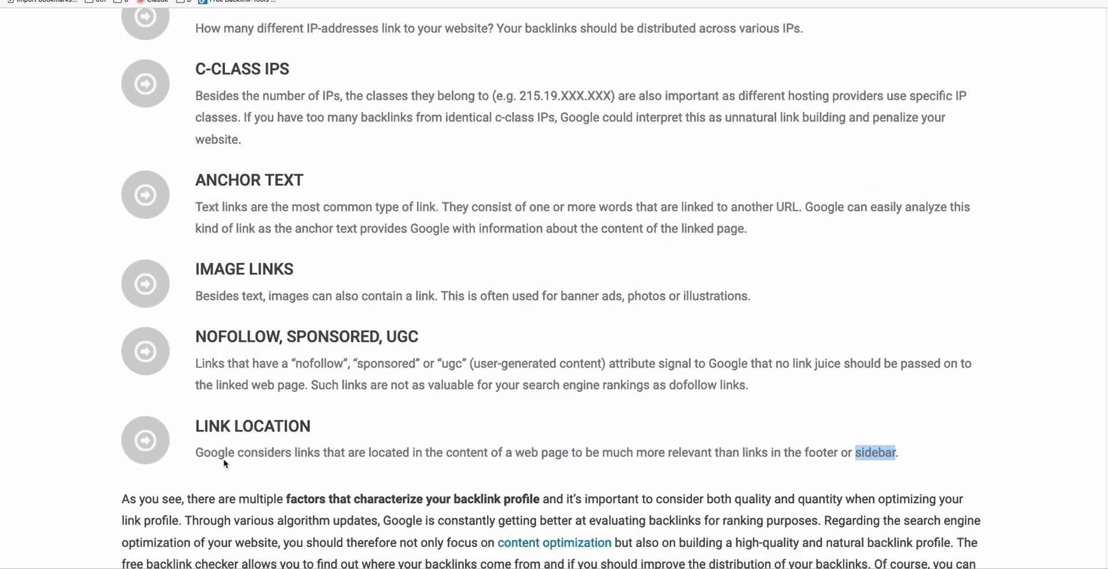
Step: Highlight the Link Location advice, then scroll down the Star Crossed astrology article
{"action": "left_click", "coordinate": [196, 455]}
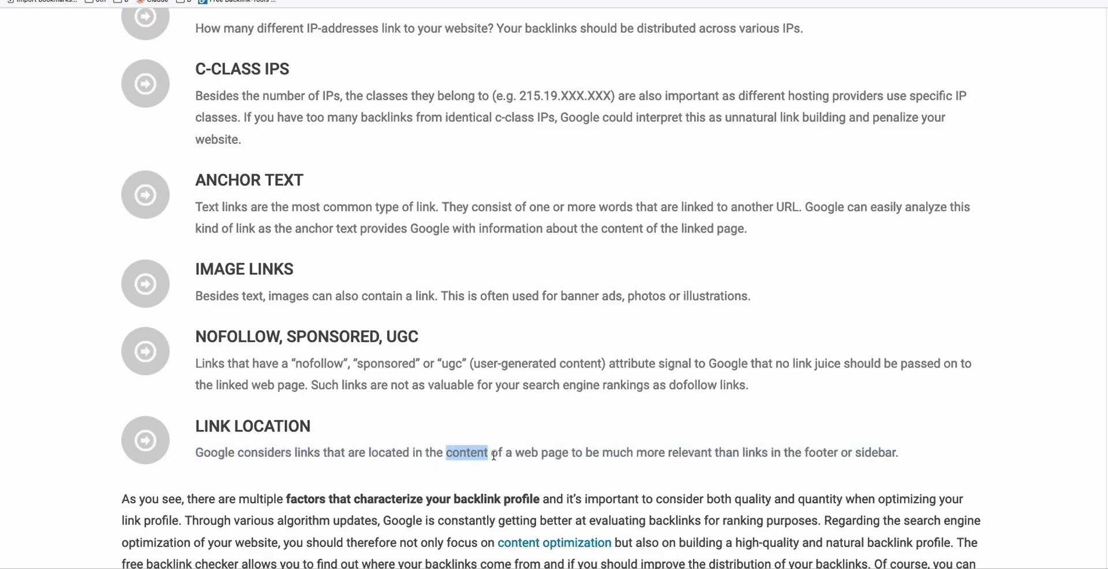
{"action": "left_click_drag", "start_coordinate": [682, 450], "coordinate": [754, 454]}
{"action": "left_click", "coordinate": [809, 455]}
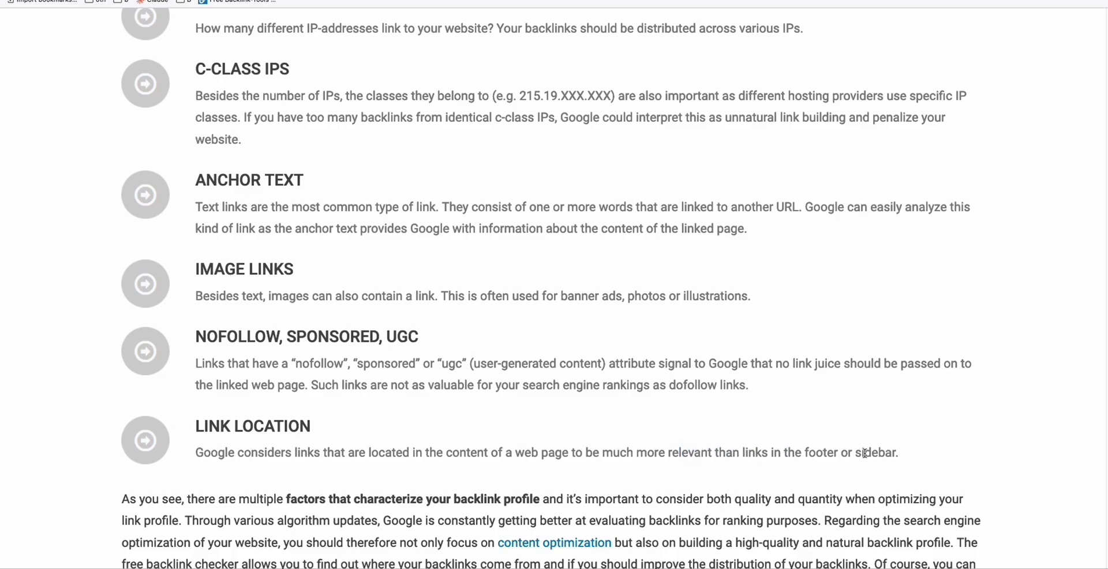
{"action": "left_click", "coordinate": [554, 1]}
{"action": "scroll", "coordinate": [366, 231], "scroll_direction": "down", "scroll_amount": 12}
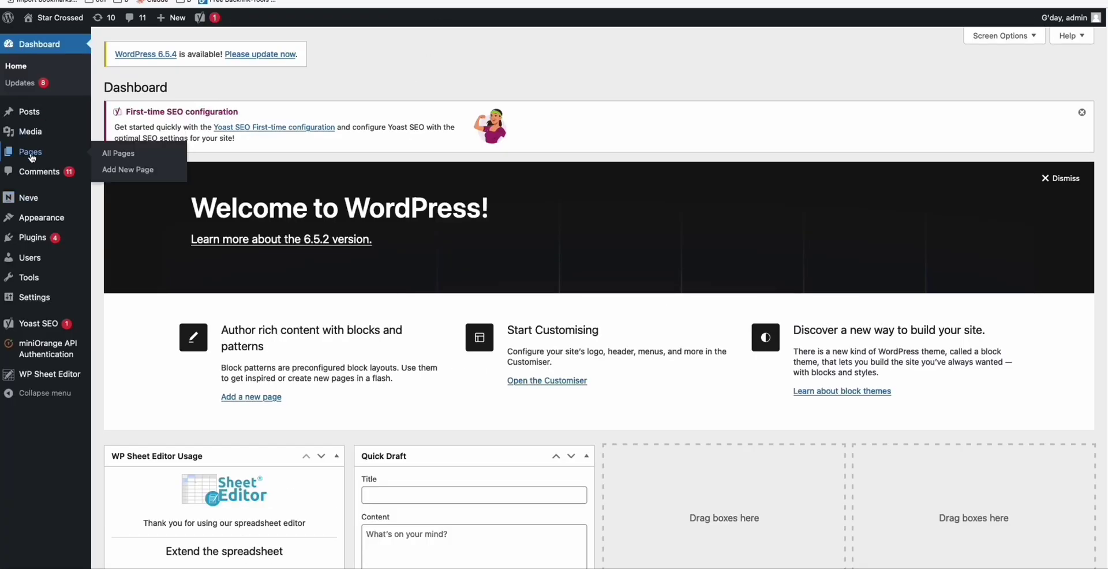
Step: Open the 'Astrology And The Bible' page for editing and inspect its Good Luck Spell link
{"action": "left_click", "coordinate": [30, 152]}
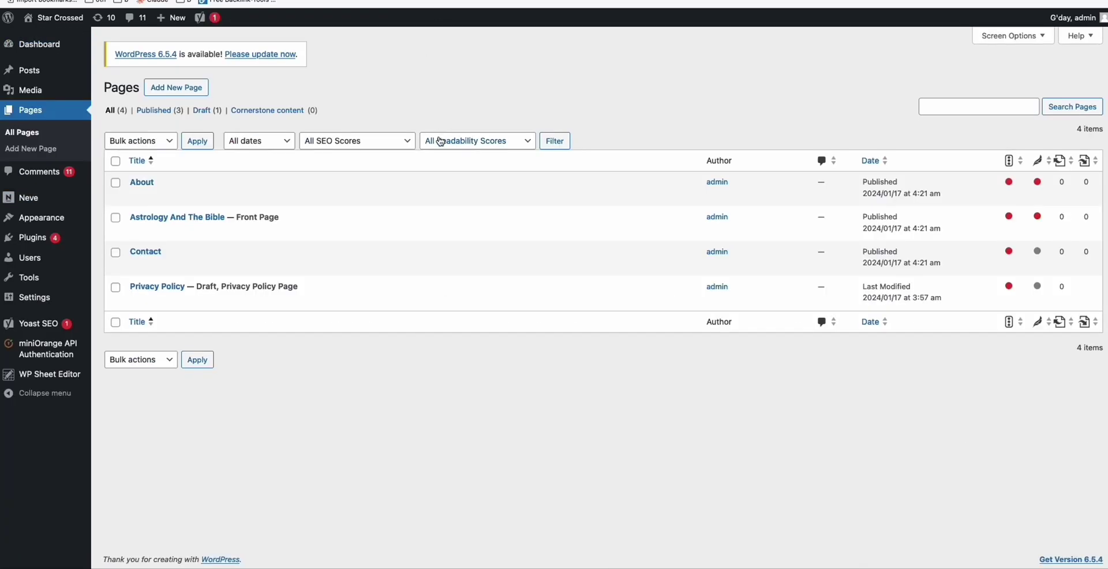
{"action": "mouse_move", "coordinate": [209, 218]}
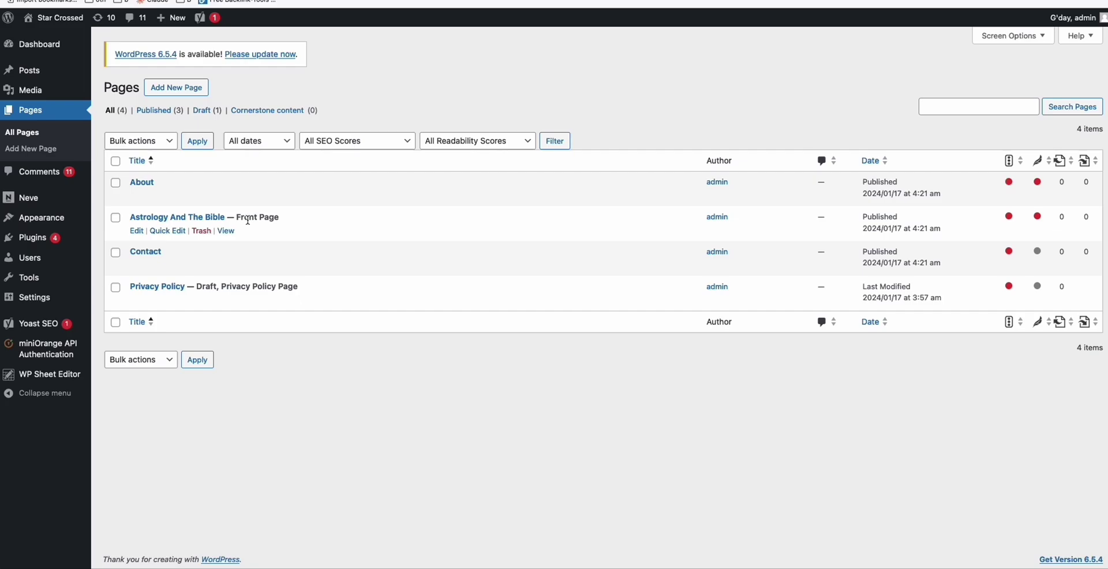
{"action": "left_click", "coordinate": [137, 231]}
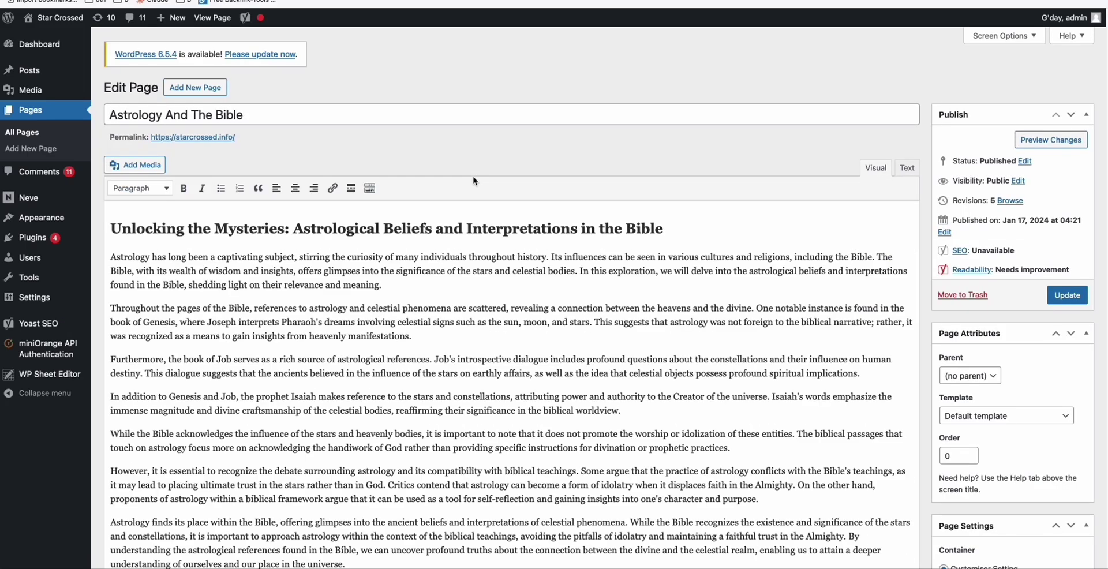
{"action": "scroll", "coordinate": [474, 181], "scroll_direction": "down", "scroll_amount": 20}
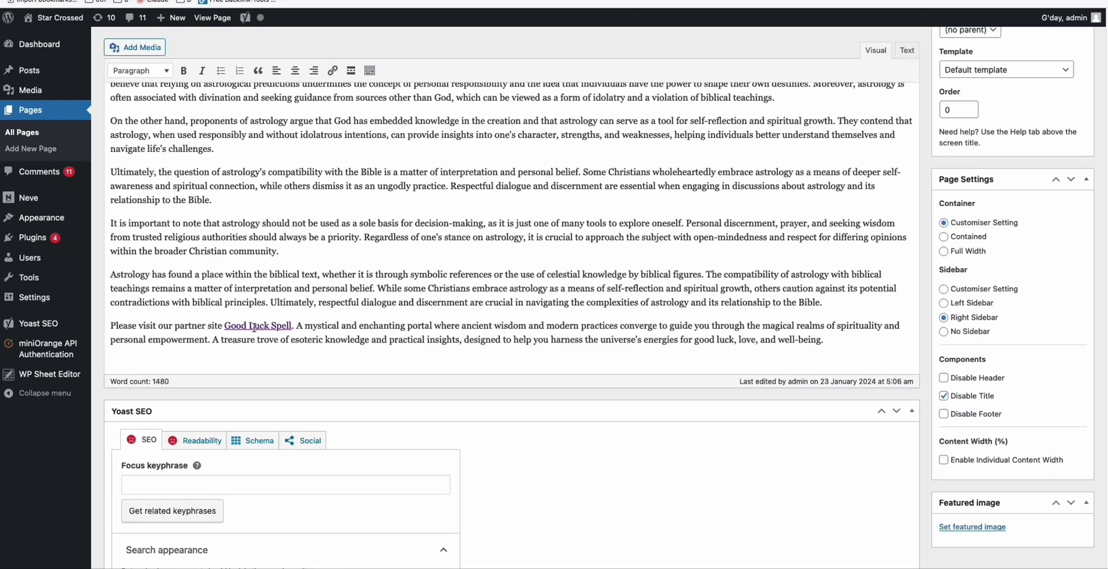
{"action": "left_click", "coordinate": [256, 326]}
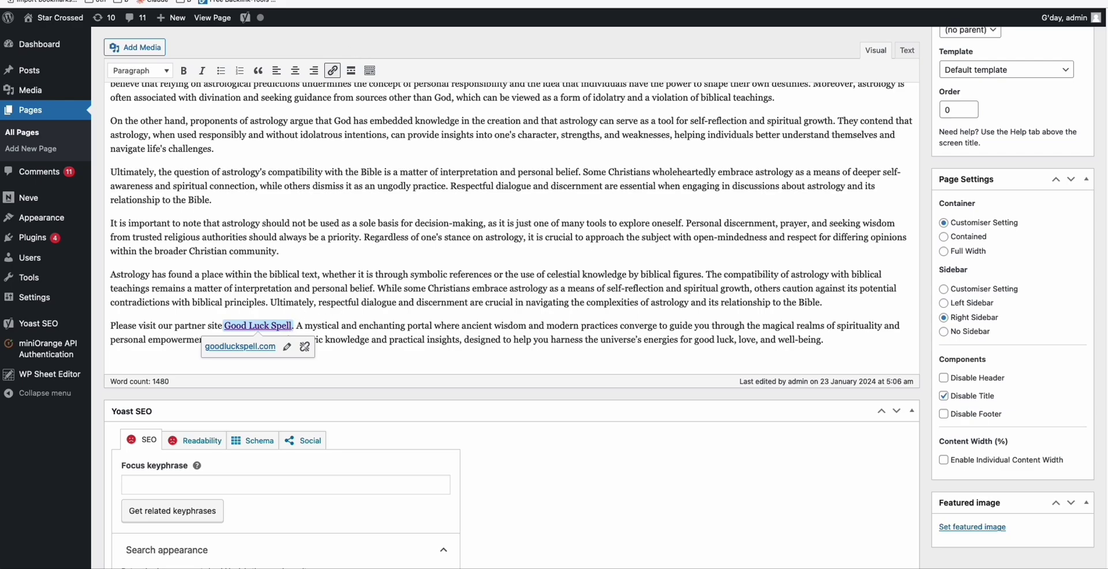
Step: Open the DR 69 Locanto ad from goodluckspell.com's Ahrefs backlink list
{"action": "key", "text": "ctrl+Tab"}
{"action": "scroll", "coordinate": [402, 261], "scroll_direction": "down", "scroll_amount": 5}
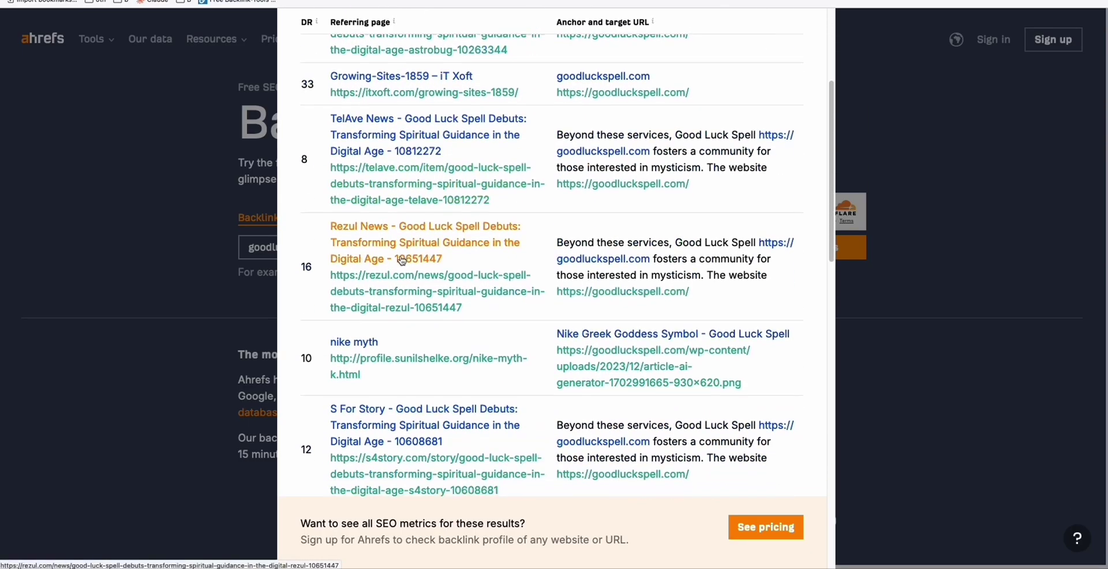
{"action": "scroll", "coordinate": [403, 261], "scroll_direction": "down", "scroll_amount": 9}
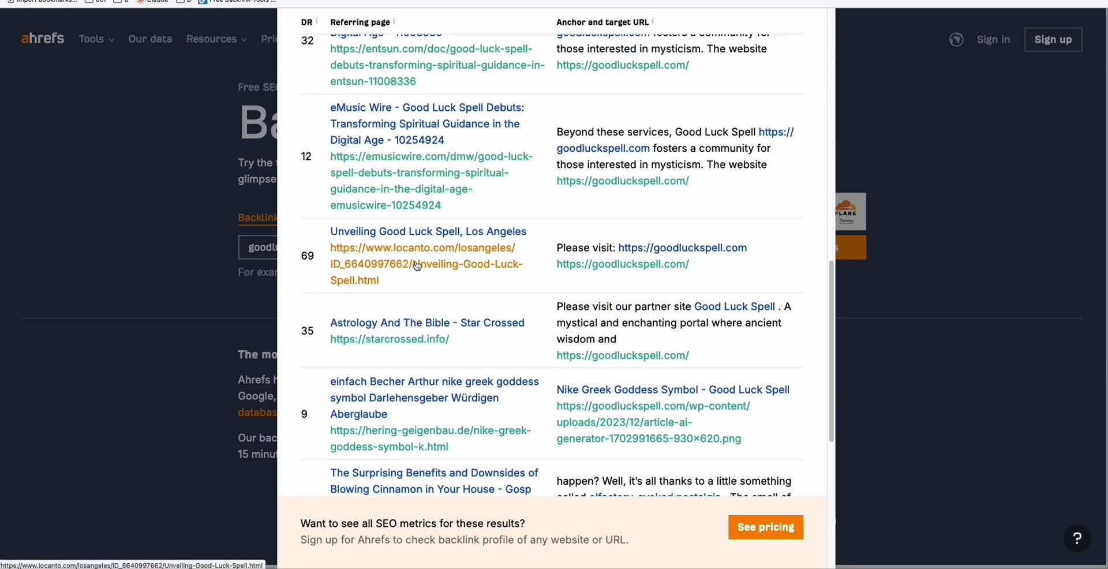
{"action": "left_click", "coordinate": [434, 267]}
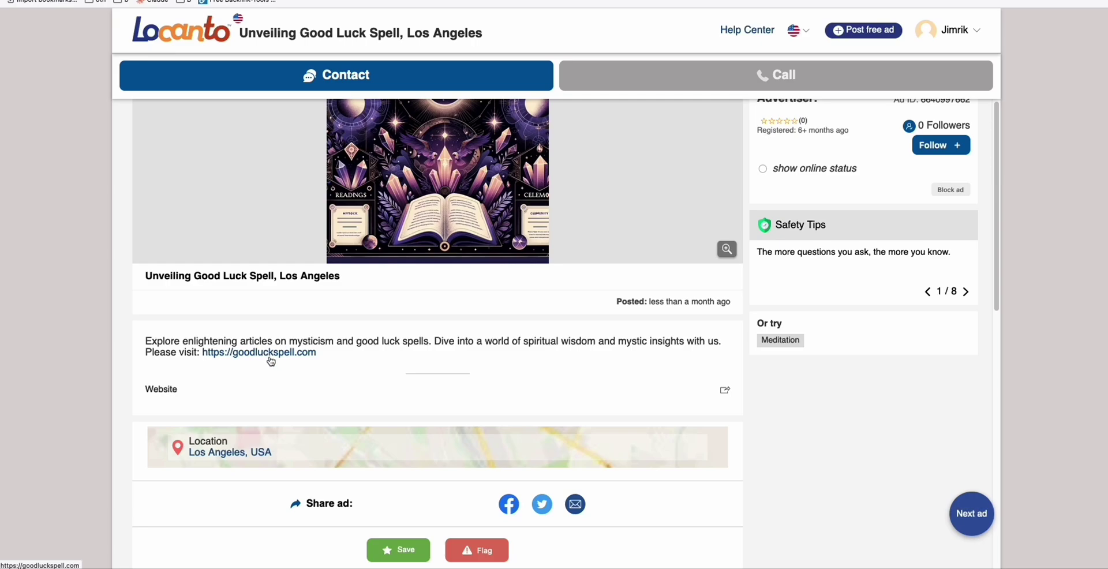
Step: Inspect the Locanto ad's goodluckspell.com link to confirm it is rel="nofollow", then return to Ahrefs
{"action": "right_click", "coordinate": [281, 358]}
{"action": "left_click", "coordinate": [304, 506]}
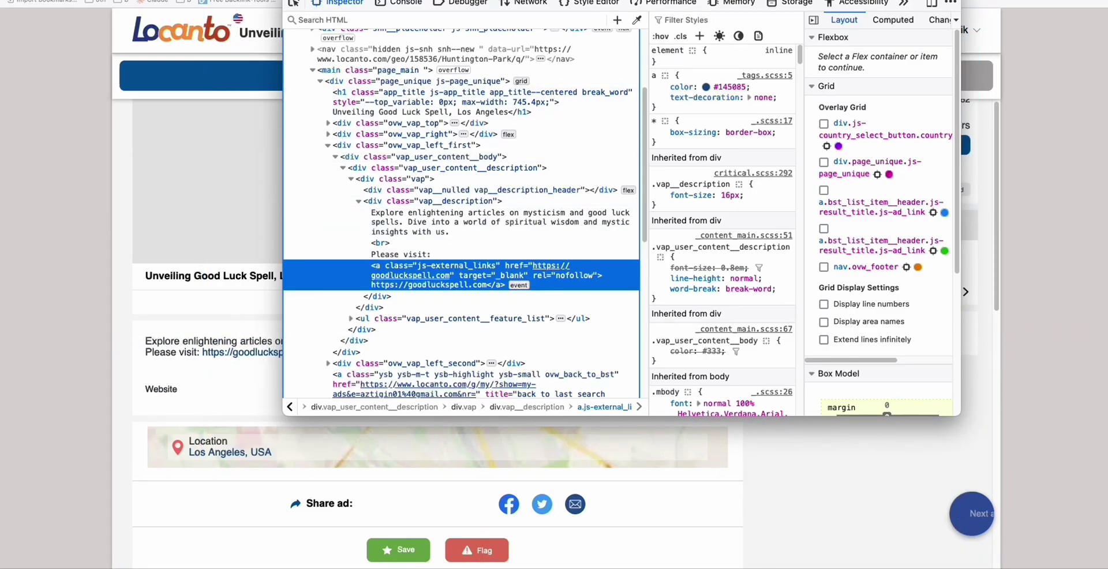
{"action": "key", "text": "super+alt+i"}
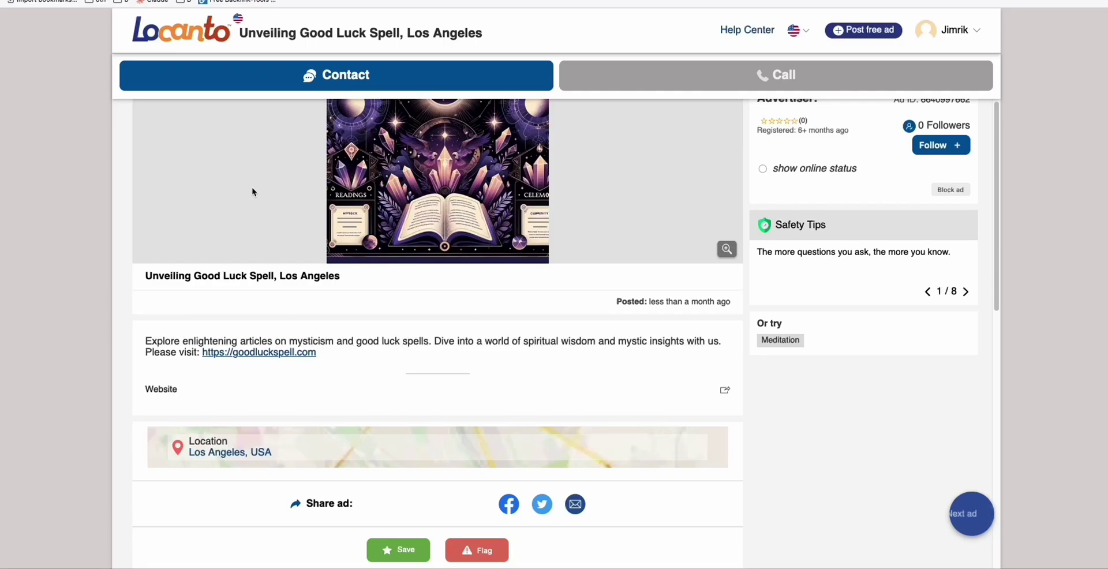
{"action": "key", "text": "ctrl+Tab"}
{"action": "scroll", "coordinate": [417, 119], "scroll_direction": "up", "scroll_amount": 10}
Step: Highlight goodluckspell.com's DR 35, then open the DR 35 starcrossed.info referring page
{"action": "left_click_drag", "start_coordinate": [466, 41], "coordinate": [570, 58]}
{"action": "left_click", "coordinate": [640, 58]}
{"action": "double_click", "coordinate": [366, 110]}
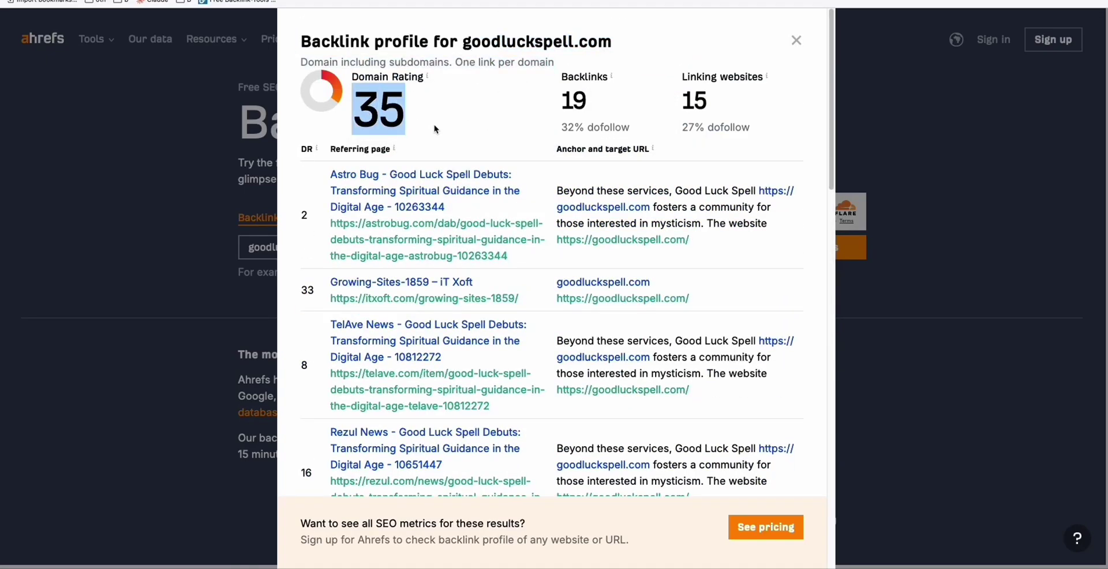
{"action": "scroll", "coordinate": [437, 132], "scroll_direction": "down", "scroll_amount": 10}
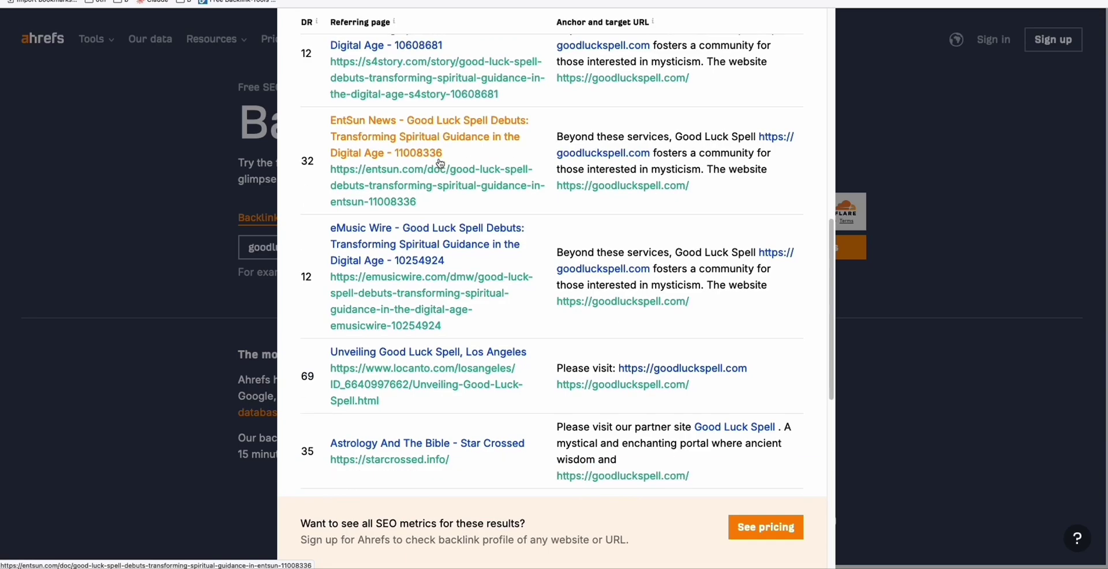
{"action": "scroll", "coordinate": [440, 164], "scroll_direction": "down", "scroll_amount": 3}
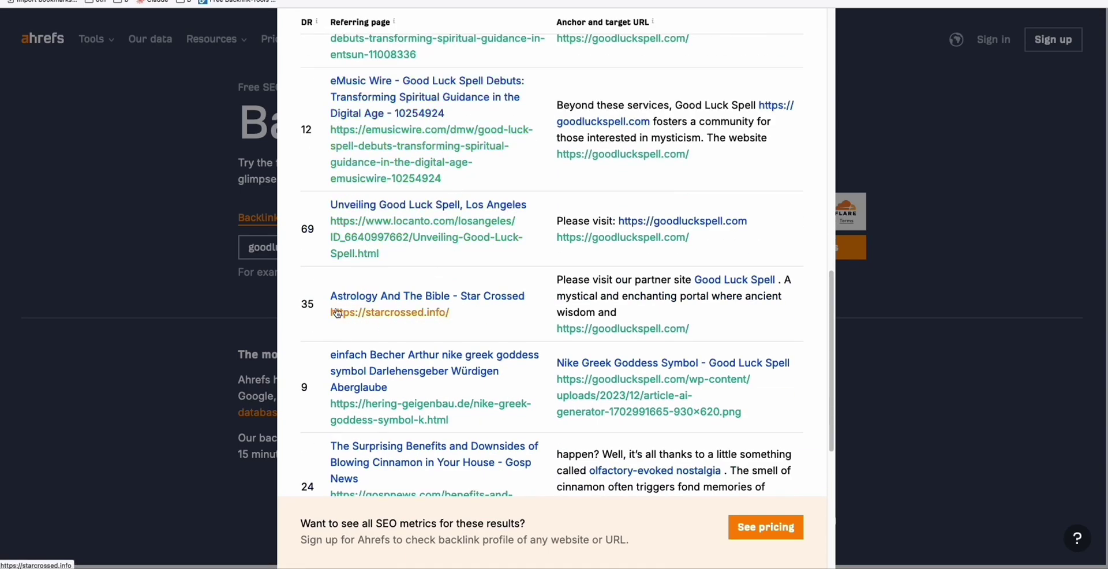
{"action": "double_click", "coordinate": [304, 311]}
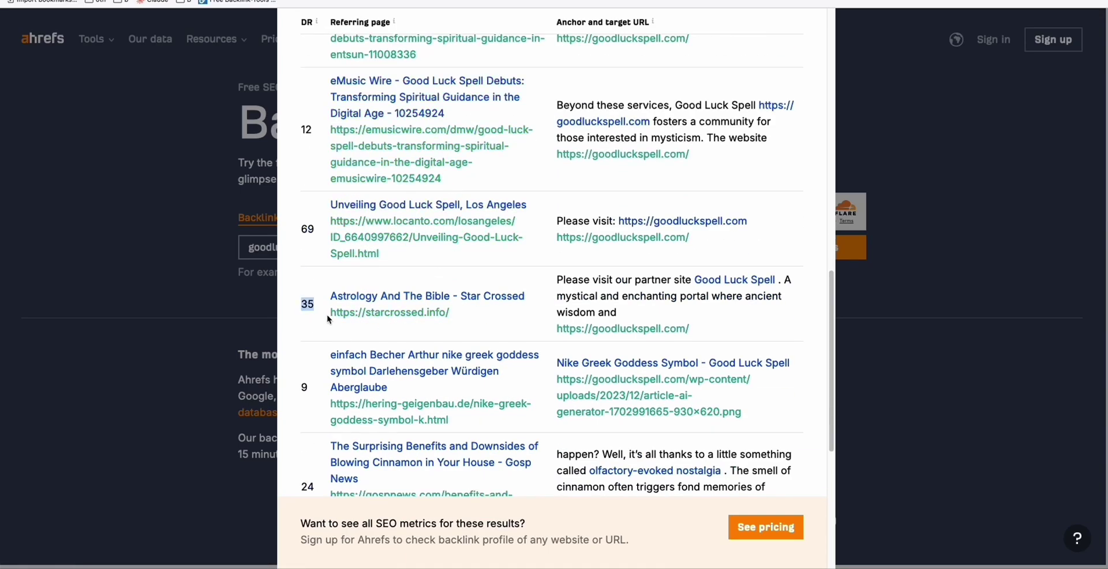
{"action": "left_click", "coordinate": [401, 314]}
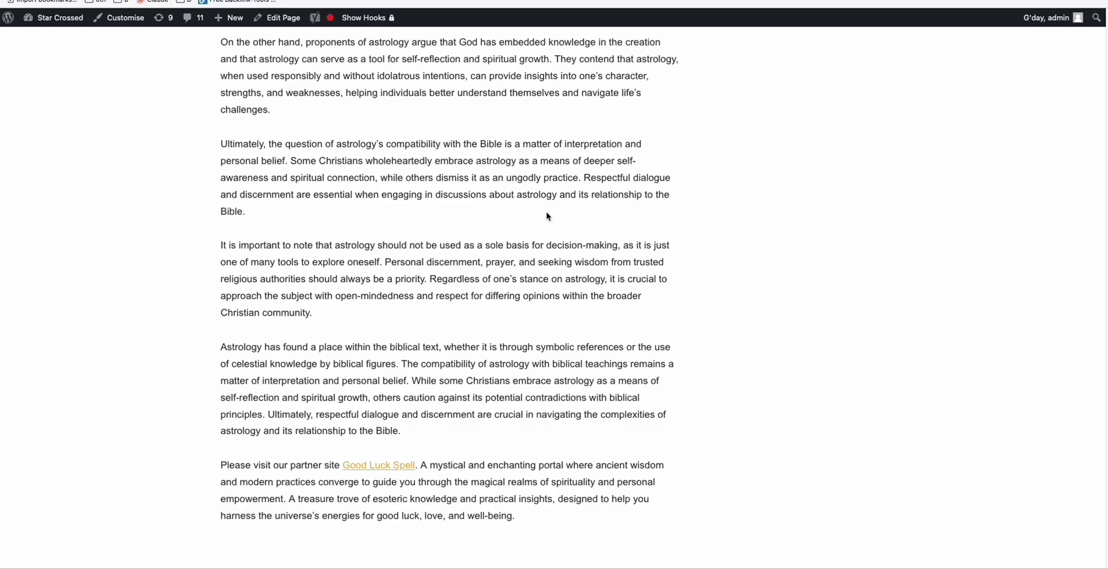
{"action": "scroll", "coordinate": [454, 417], "scroll_direction": "up", "scroll_amount": 5}
{"action": "scroll", "coordinate": [454, 417], "scroll_direction": "up", "scroll_amount": 15}
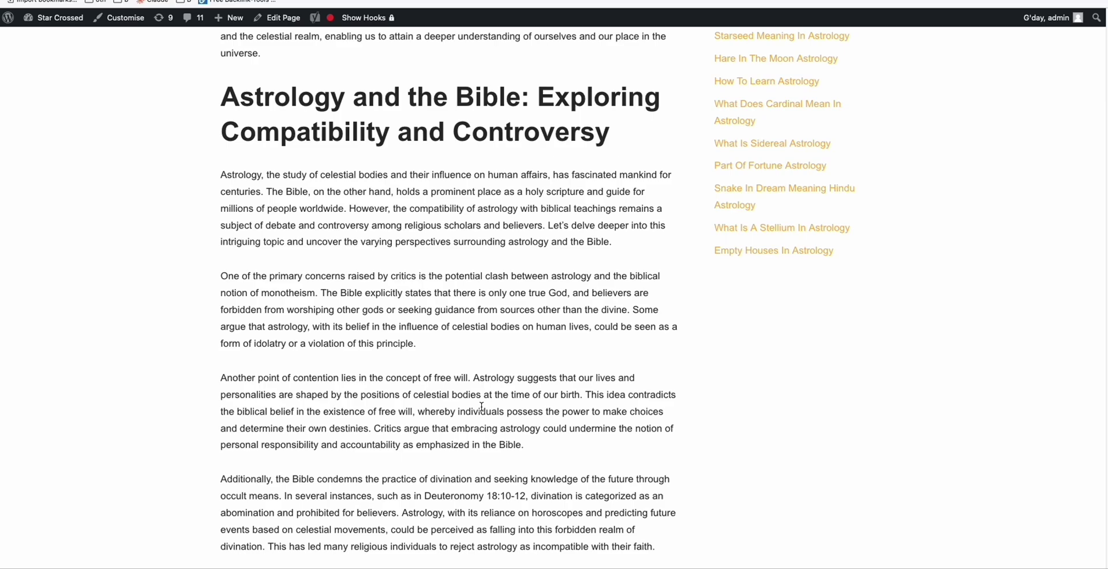
{"action": "scroll", "coordinate": [482, 407], "scroll_direction": "up", "scroll_amount": 15}
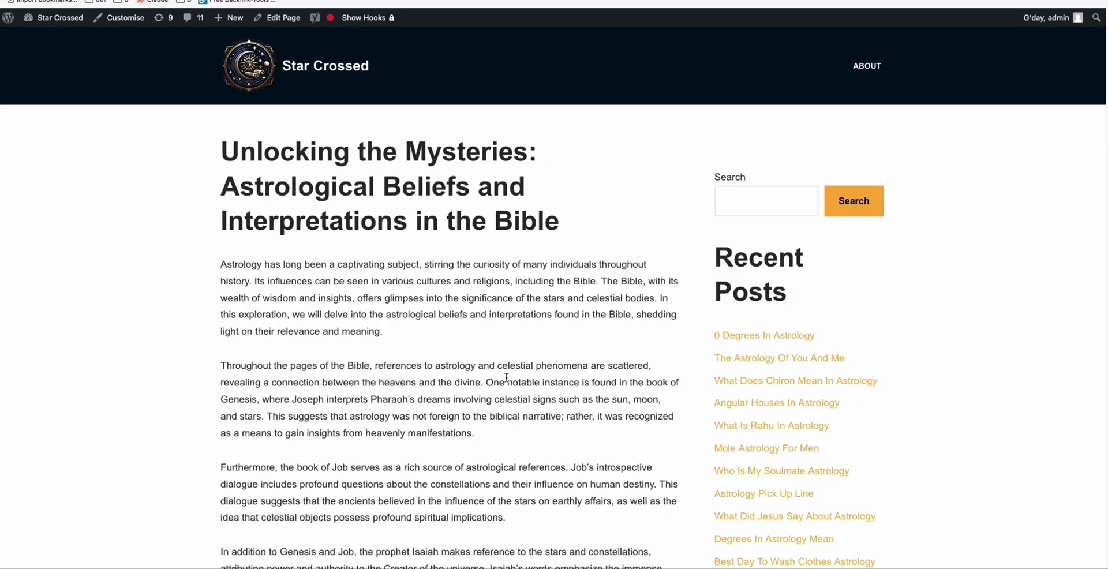
{"action": "scroll", "coordinate": [629, 297], "scroll_direction": "down", "scroll_amount": 1}
{"action": "scroll", "coordinate": [704, 296], "scroll_direction": "up", "scroll_amount": 1}
{"action": "scroll", "coordinate": [687, 306], "scroll_direction": "down", "scroll_amount": 20}
{"action": "scroll", "coordinate": [501, 339], "scroll_direction": "down", "scroll_amount": 15}
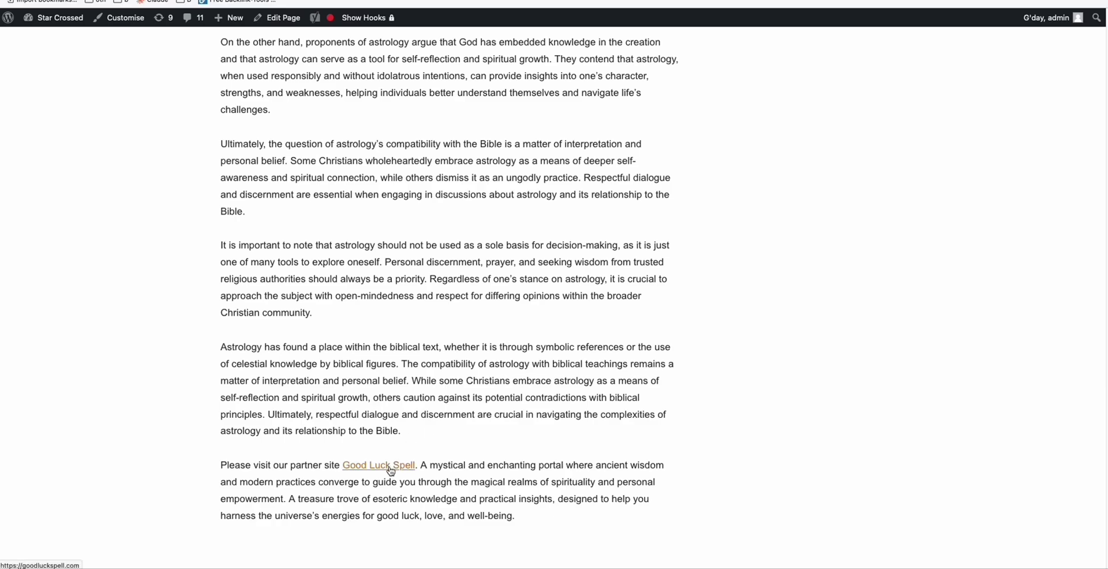
Step: Scroll through the Star Crossed homepage articles down to the Good Luck Spell partner link and back
{"action": "scroll", "coordinate": [577, 411], "scroll_direction": "up", "scroll_amount": 12}
{"action": "scroll", "coordinate": [577, 412], "scroll_direction": "up", "scroll_amount": 10}
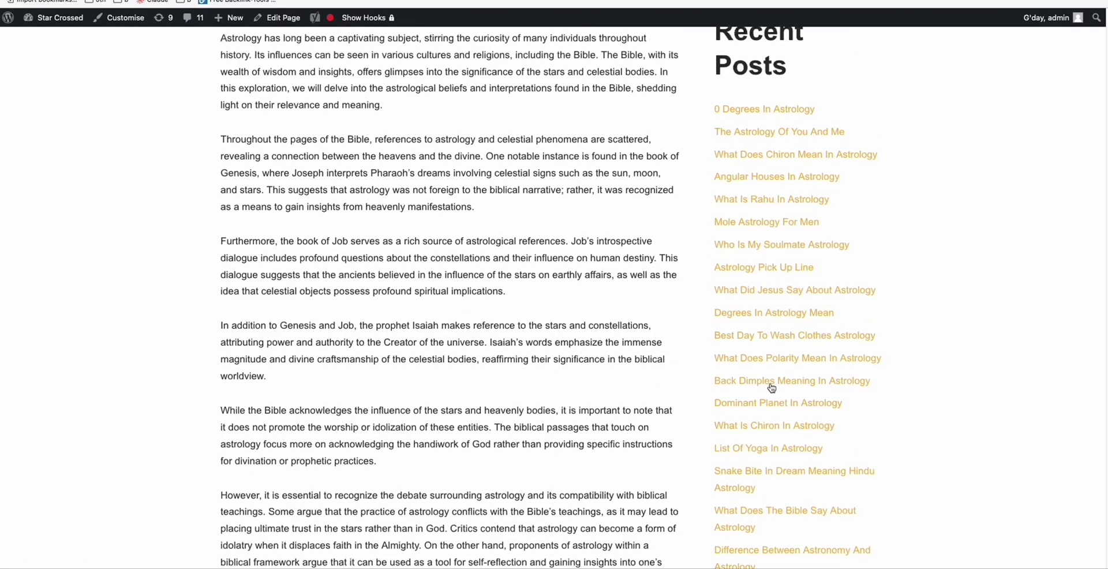
{"action": "scroll", "coordinate": [758, 178], "scroll_direction": "down", "scroll_amount": 2}
{"action": "scroll", "coordinate": [759, 178], "scroll_direction": "down", "scroll_amount": 1}
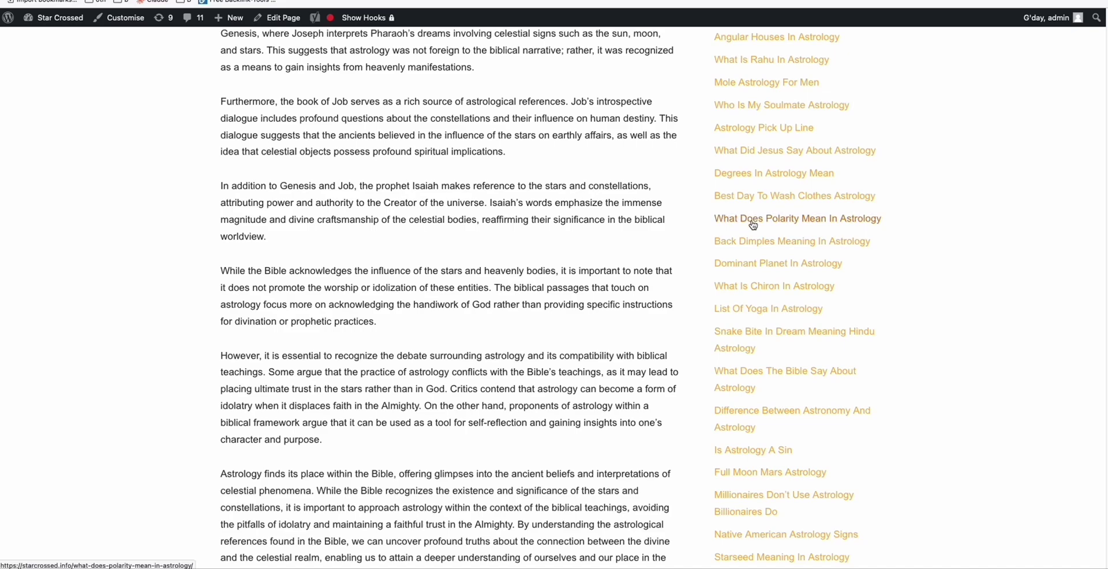
{"action": "scroll", "coordinate": [492, 281], "scroll_direction": "up", "scroll_amount": 6}
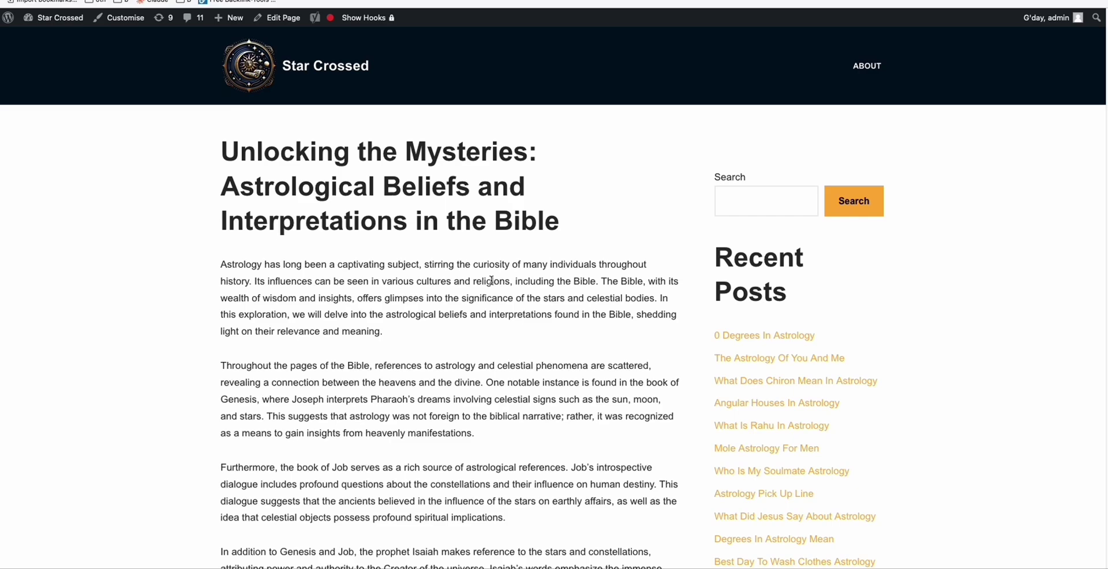
{"action": "scroll", "coordinate": [787, 383], "scroll_direction": "down", "scroll_amount": 3}
{"action": "scroll", "coordinate": [753, 308], "scroll_direction": "down", "scroll_amount": 15}
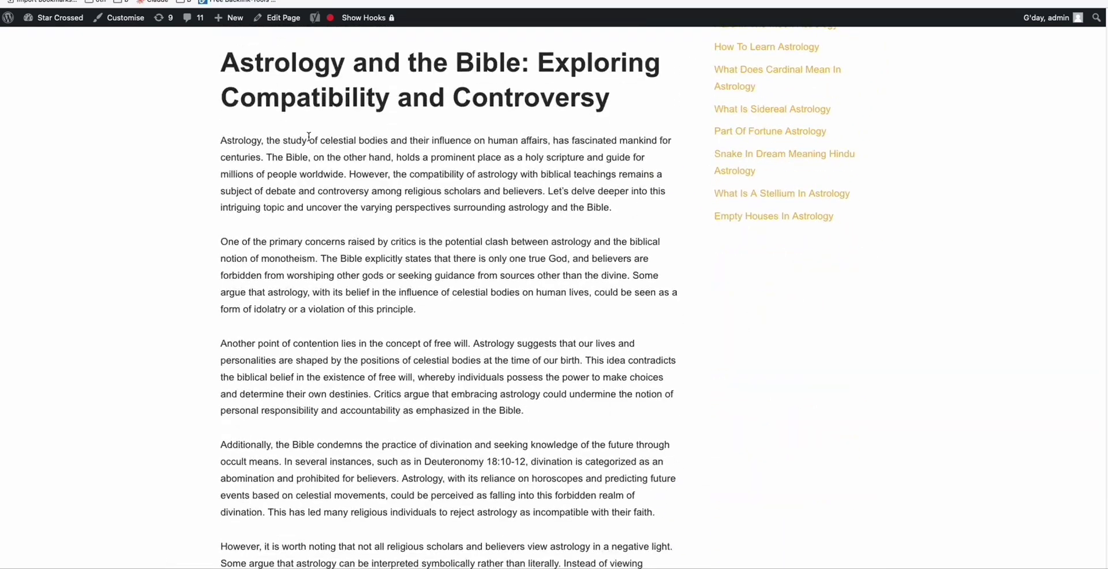
{"action": "scroll", "coordinate": [339, 173], "scroll_direction": "down", "scroll_amount": 10}
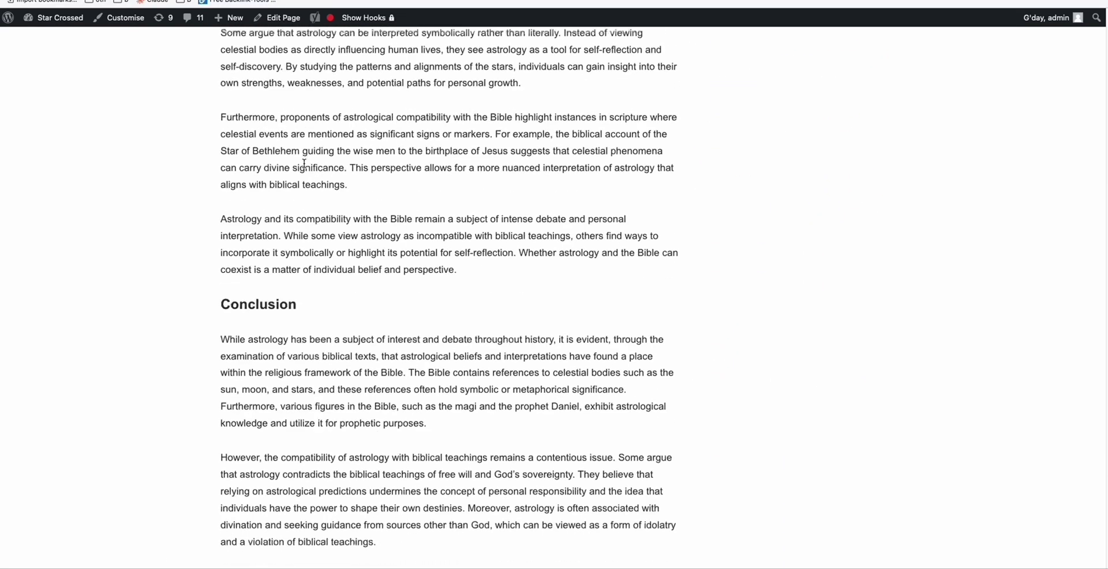
{"action": "scroll", "coordinate": [364, 230], "scroll_direction": "down", "scroll_amount": 11}
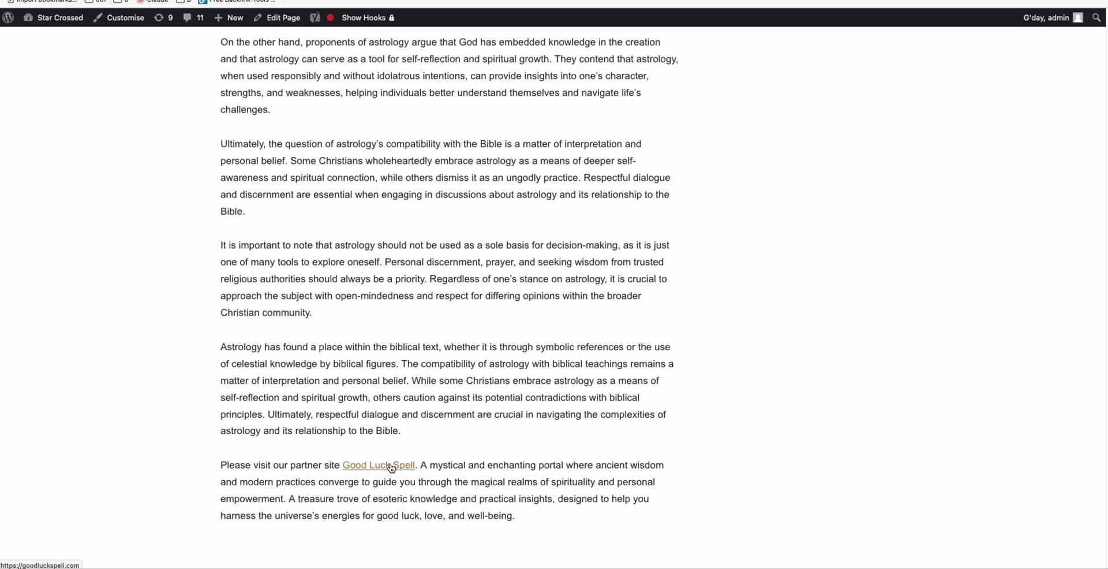
{"action": "scroll", "coordinate": [519, 292], "scroll_direction": "up", "scroll_amount": 20}
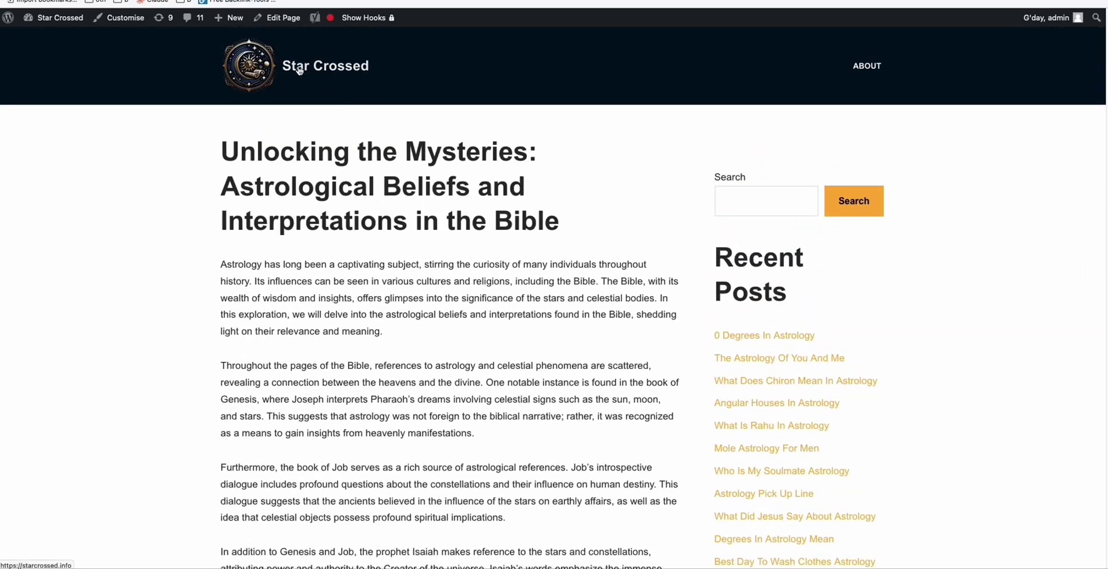
{"action": "key", "text": "ctrl+w"}
Step: Highlight goodluckspell.com and its Domain Rating 35, then scroll through its backlink rows
{"action": "scroll", "coordinate": [462, 231], "scroll_direction": "up", "scroll_amount": 10}
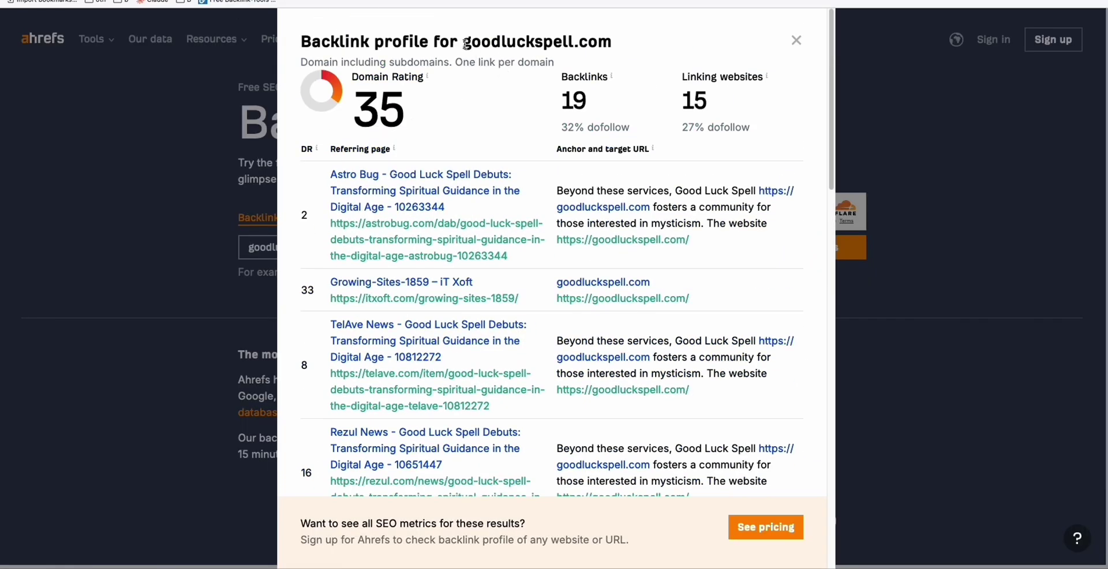
{"action": "mouse_move", "coordinate": [462, 41]}
{"action": "left_mouse_down"}
{"action": "mouse_move", "coordinate": [615, 59]}
{"action": "mouse_move", "coordinate": [608, 42]}
{"action": "mouse_move", "coordinate": [465, 37]}
{"action": "left_mouse_up"}
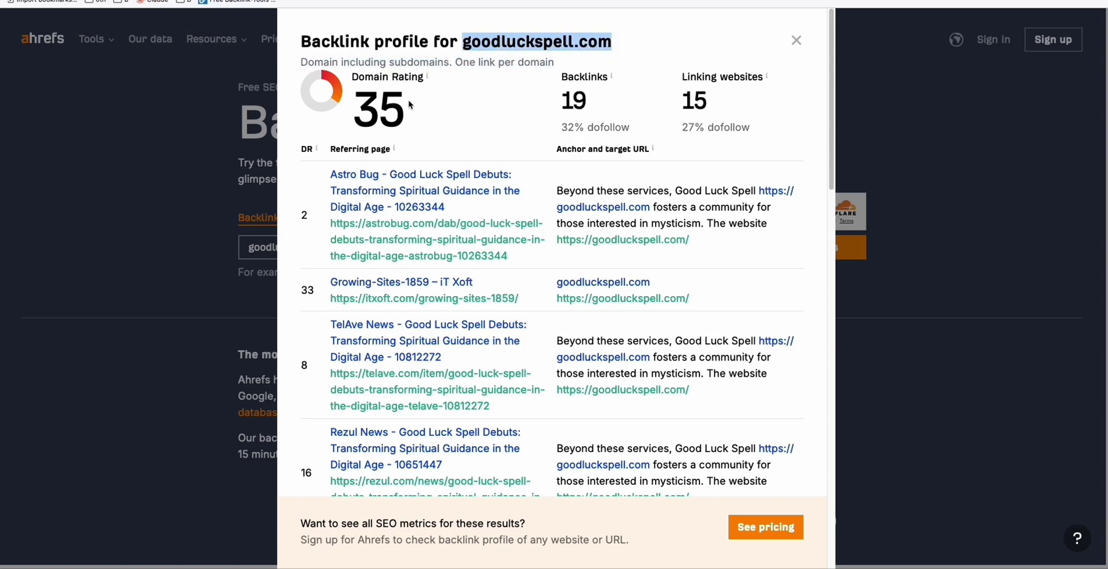
{"action": "double_click", "coordinate": [369, 110]}
{"action": "left_click", "coordinate": [407, 116]}
{"action": "scroll", "coordinate": [442, 383], "scroll_direction": "down", "scroll_amount": 8}
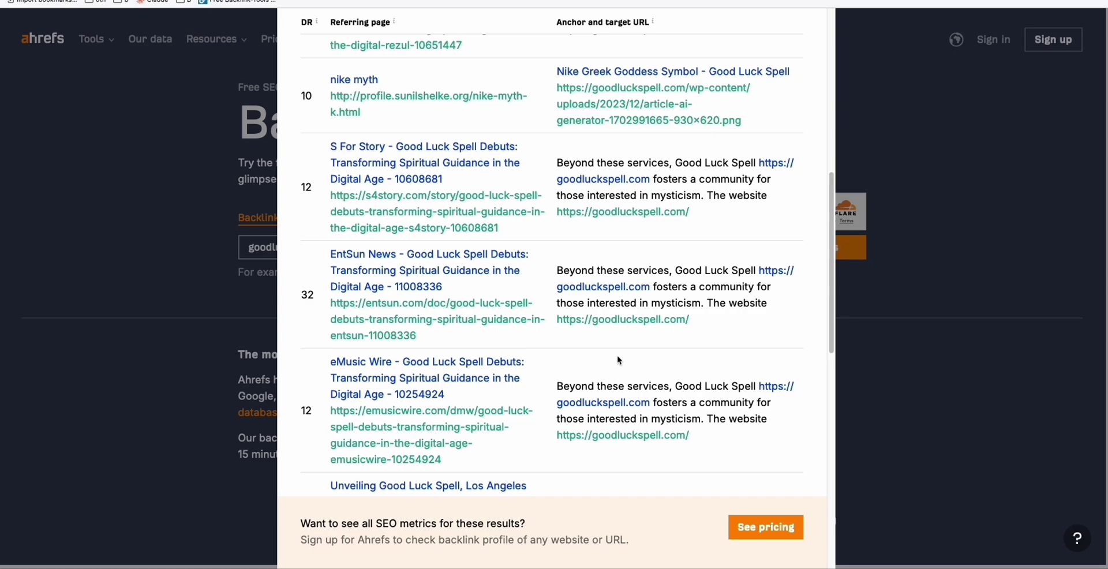
{"action": "scroll", "coordinate": [618, 360], "scroll_direction": "up", "scroll_amount": 3}
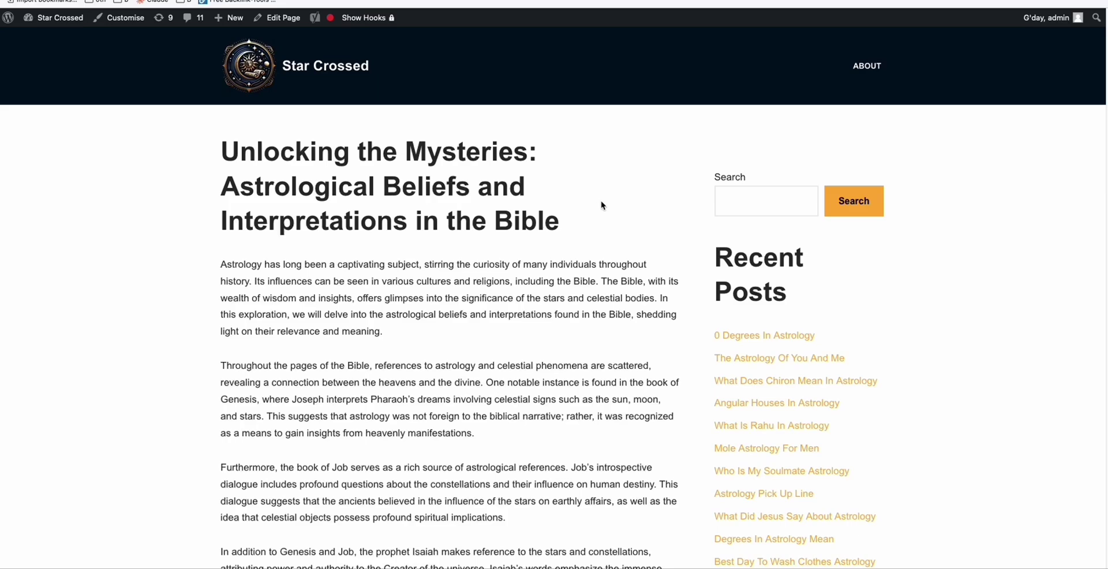
{"action": "scroll", "coordinate": [605, 208], "scroll_direction": "down", "scroll_amount": 1}
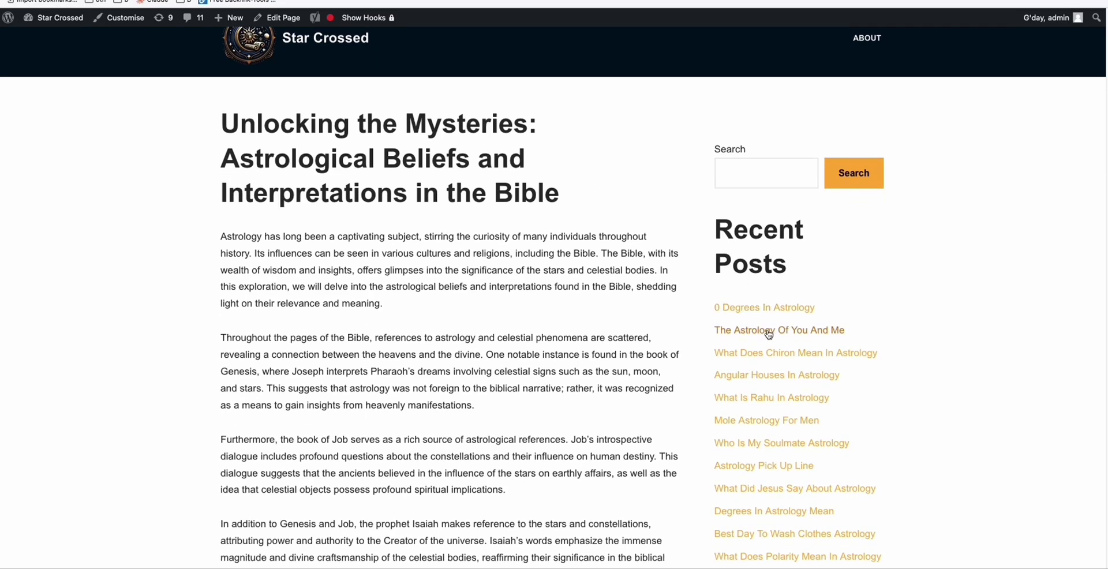
{"action": "scroll", "coordinate": [770, 324], "scroll_direction": "down", "scroll_amount": 4}
{"action": "scroll", "coordinate": [776, 316], "scroll_direction": "down", "scroll_amount": 5}
{"action": "left_click", "coordinate": [776, 312]}
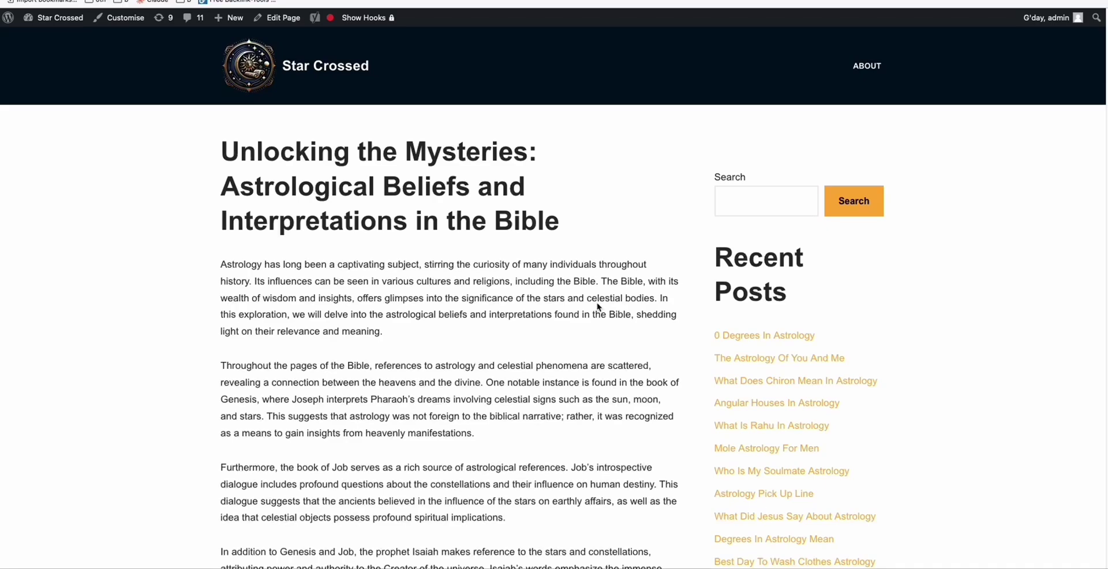